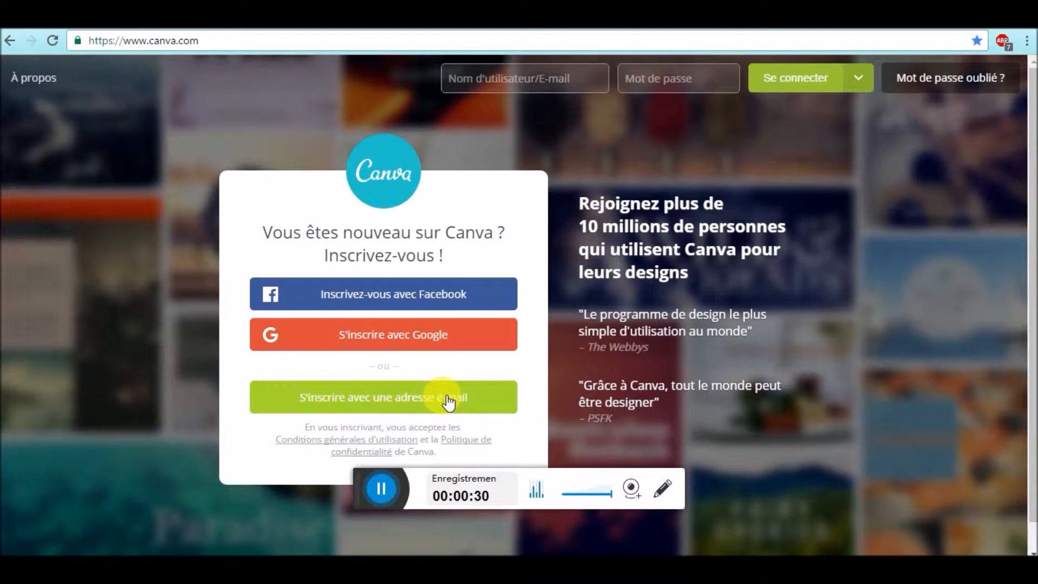
- Create a new blank design of the Poster type
left_click(382, 494)
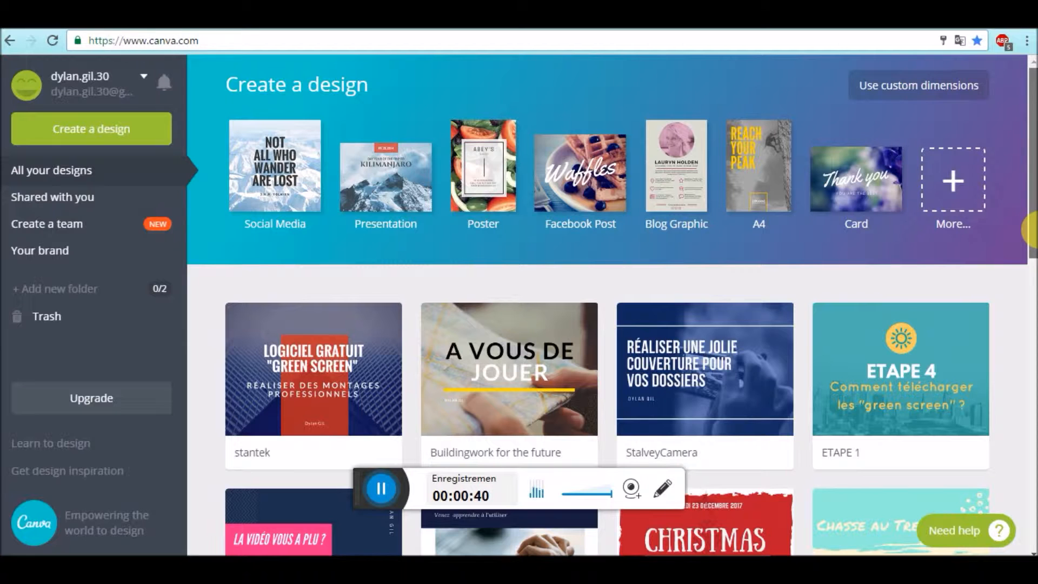
scroll(1029, 287, "down", 3)
key("ctrl+minus")
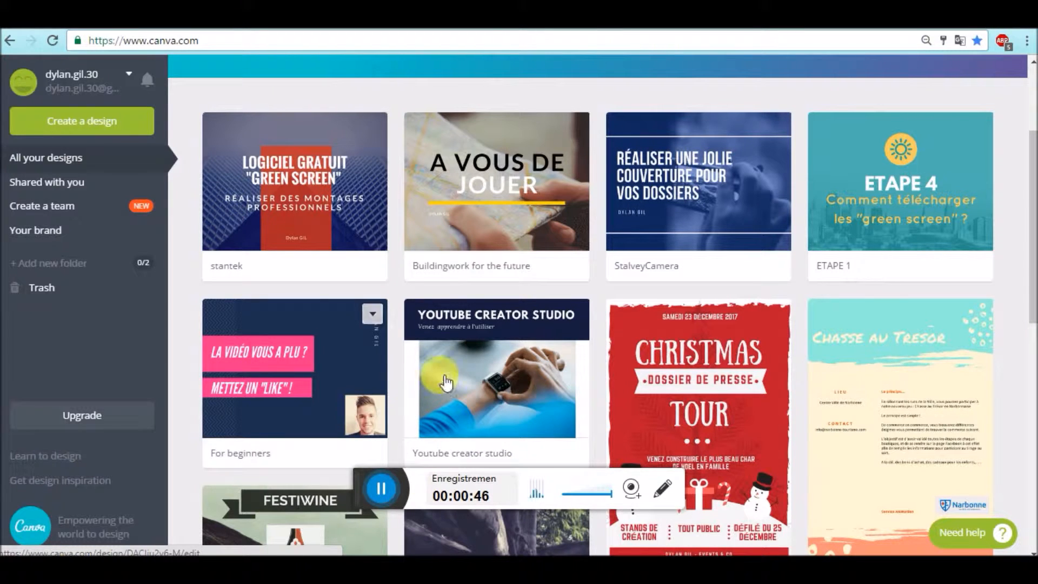
scroll(1020, 216, "up", 3)
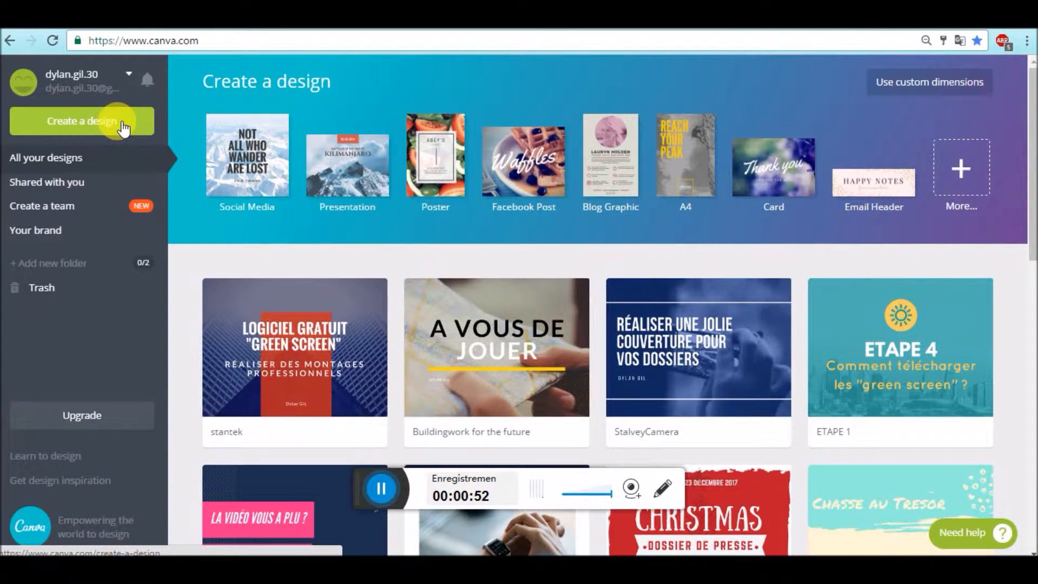
left_click(122, 129)
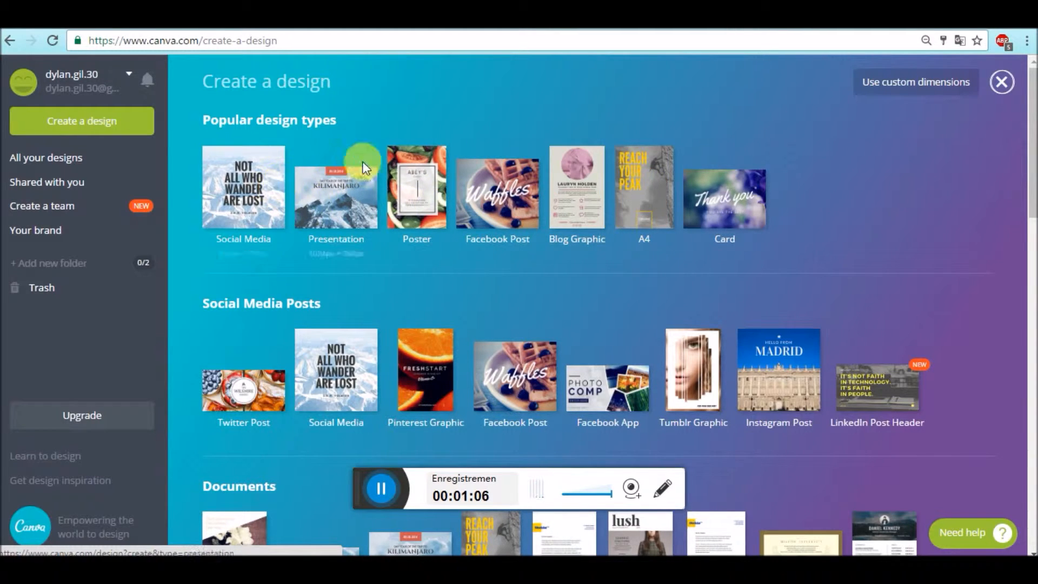
left_click(408, 189)
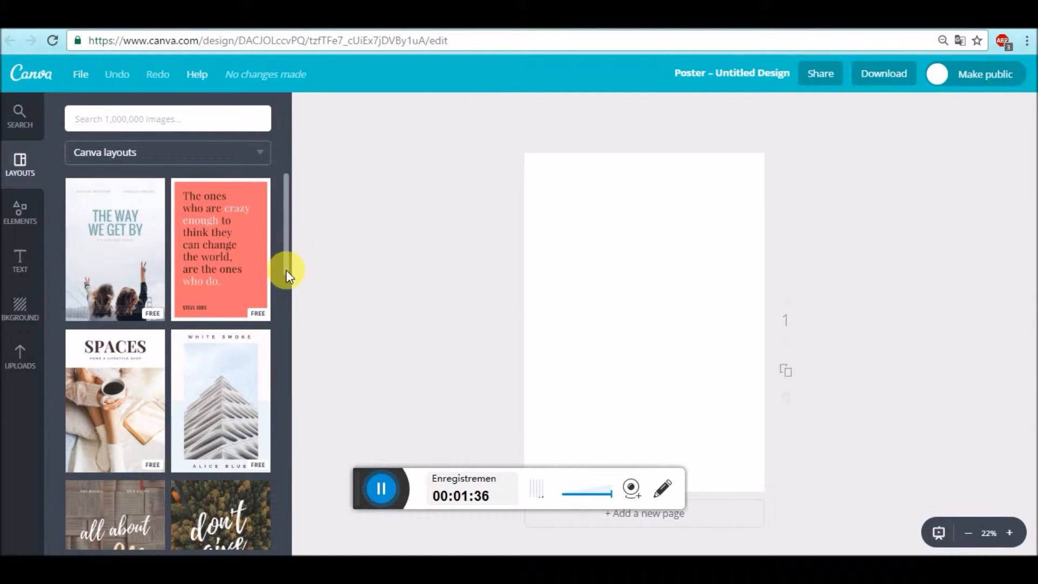
- Apply the free "Annual Jazz Party" layout to the blank poster
scroll(286, 273, "down", 2)
left_click_drag(286, 277, 292, 482)
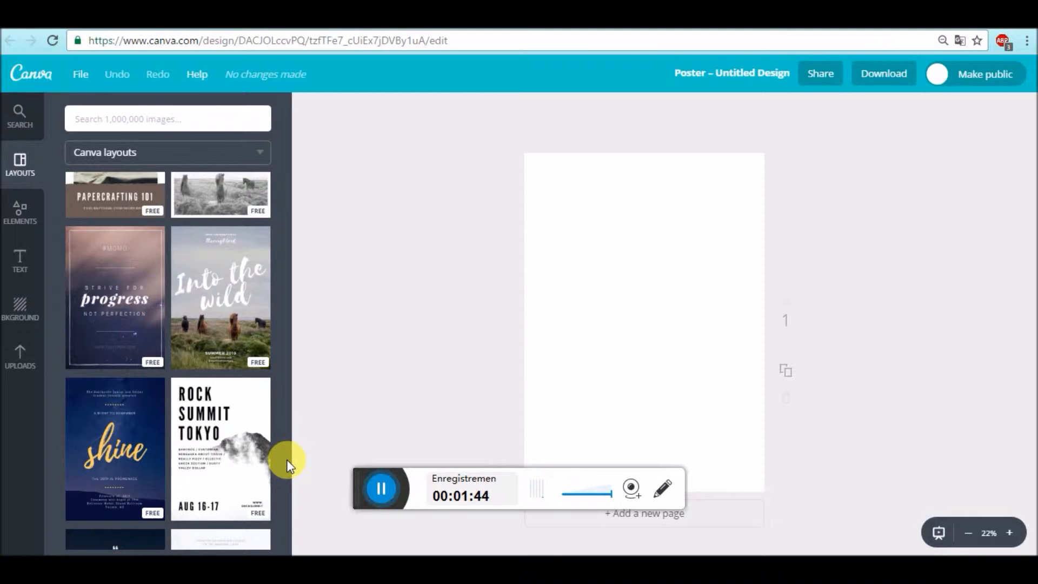
scroll(289, 450, "down", 1)
scroll(287, 446, "down", 3)
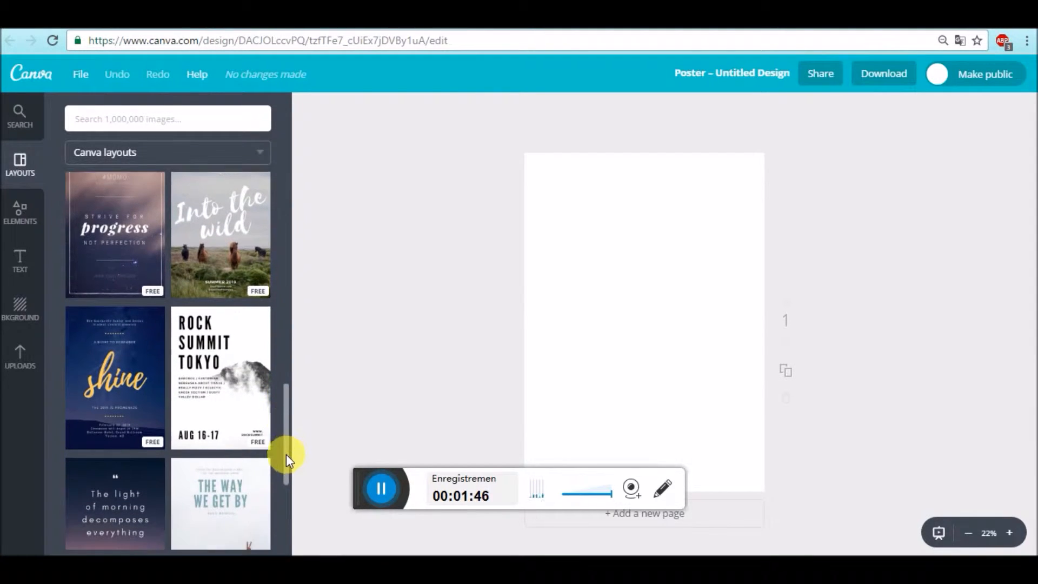
scroll(290, 494, "down", 5)
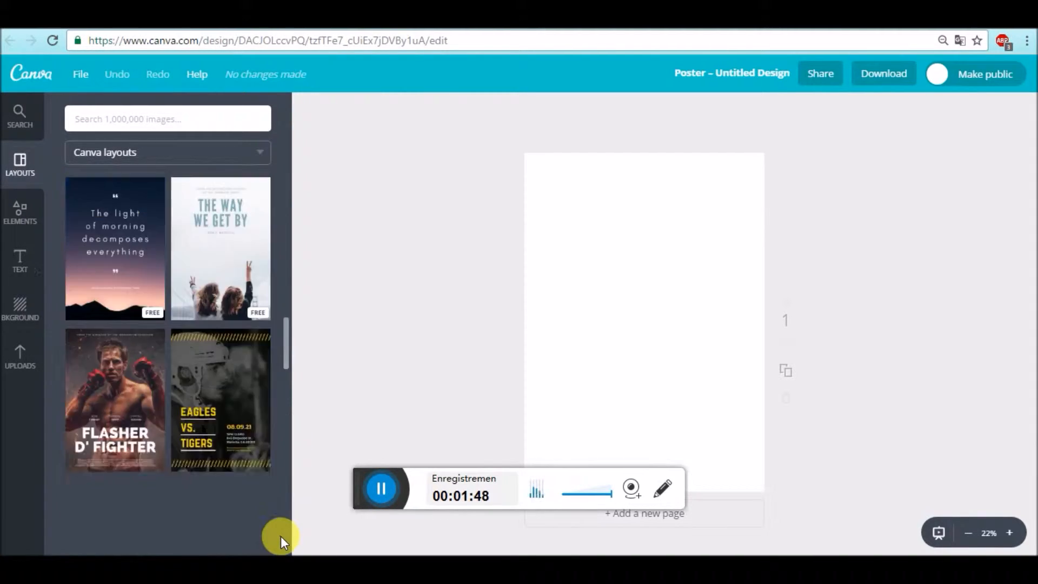
scroll(285, 405, "down", 2)
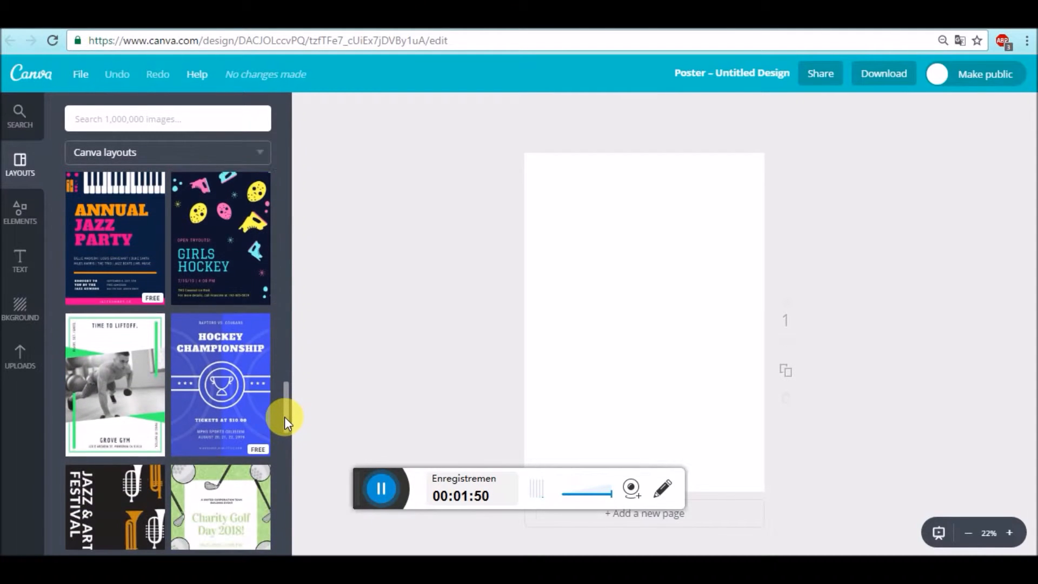
scroll(287, 420, "up", 1)
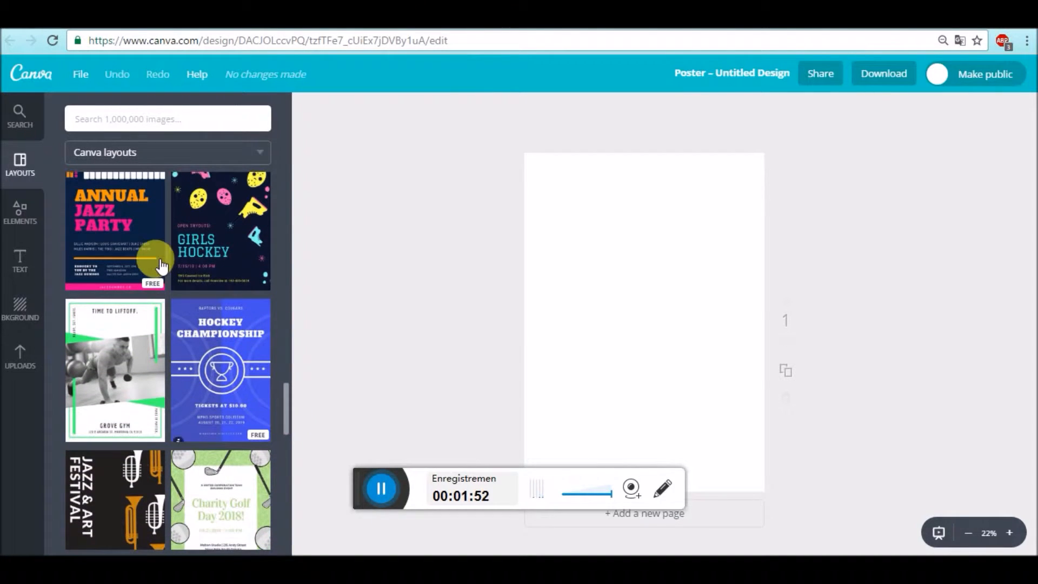
left_click(129, 244)
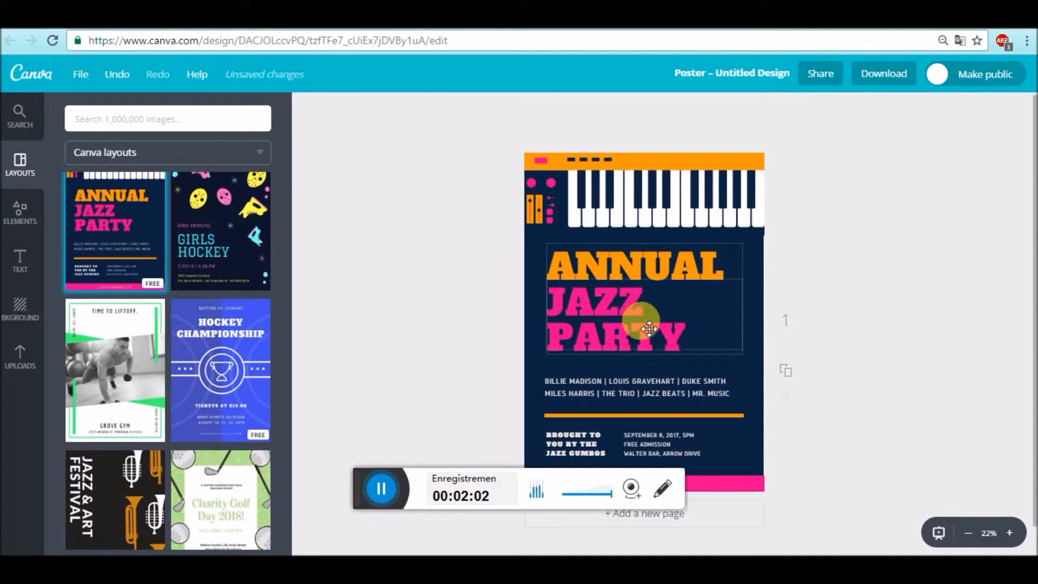
- Replace the orange title word "ANNUAL" with "FESTIVAL"
left_click(623, 277)
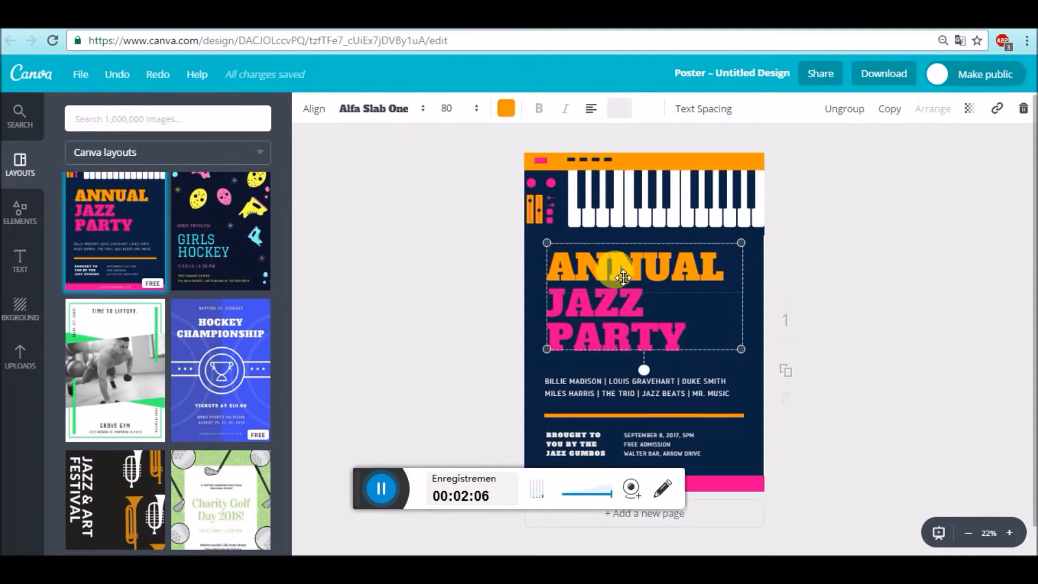
left_click(623, 277)
double_click(624, 276)
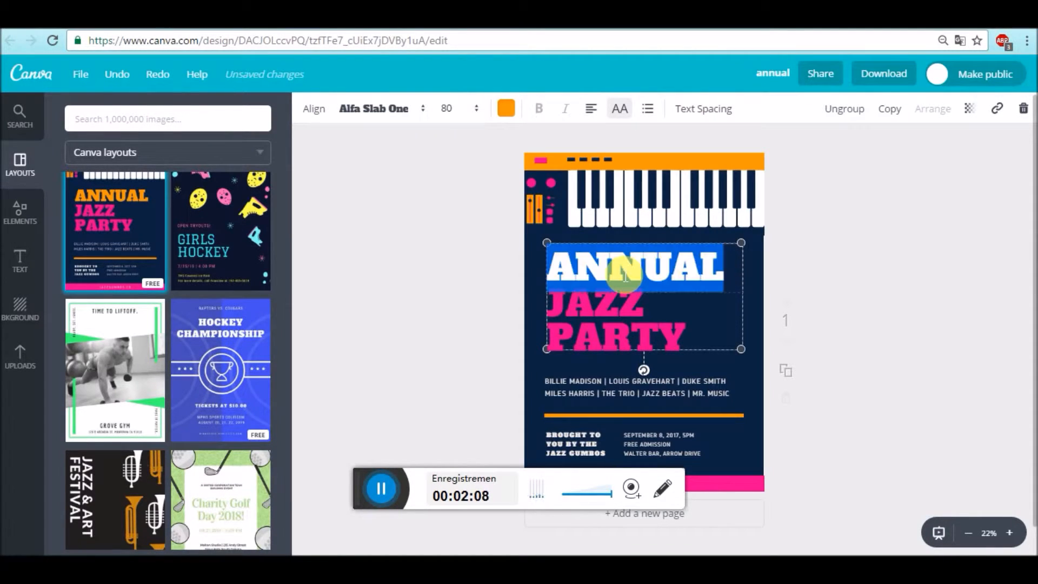
key("BackSpace")
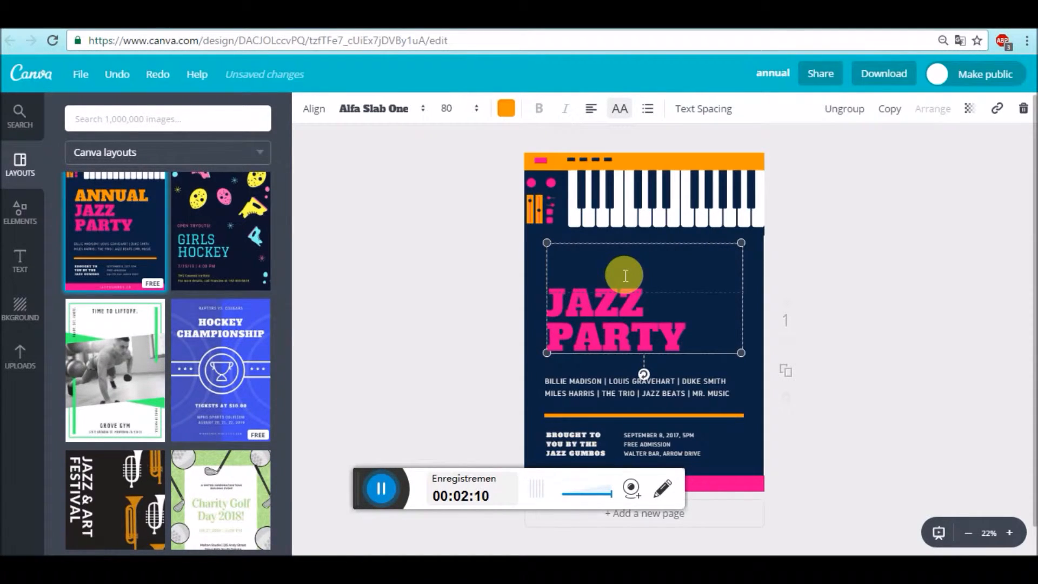
type("FESTIV")
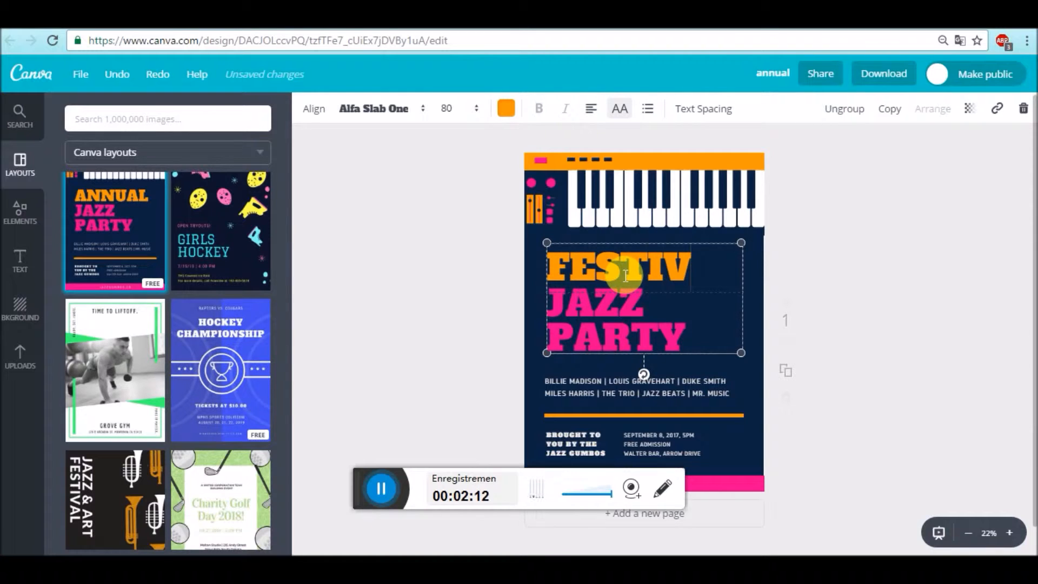
type("AL")
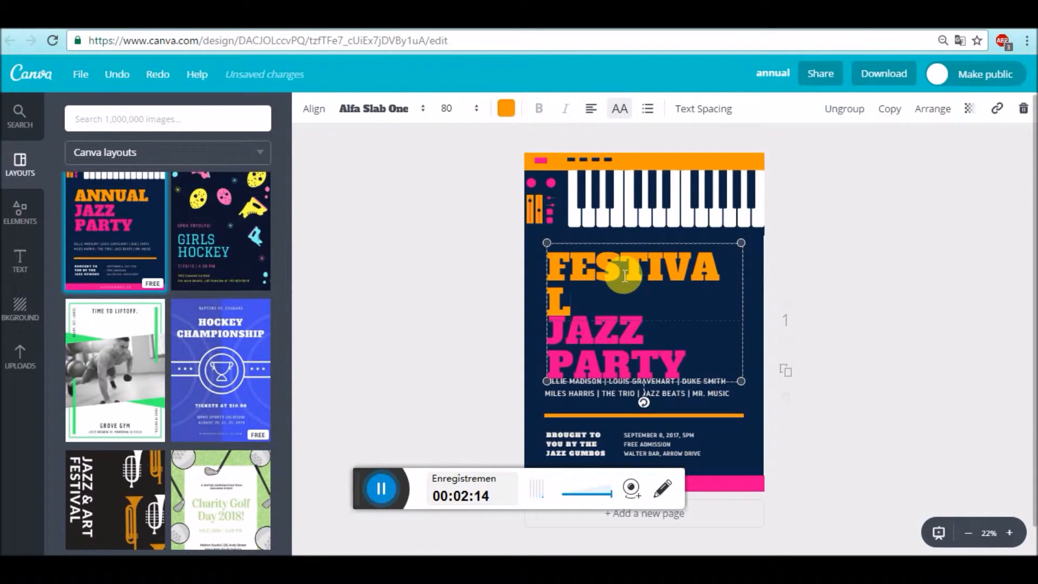
- Set the font size of the orange title word "FESTIVAL" to 64
left_click_drag(592, 307, 555, 280)
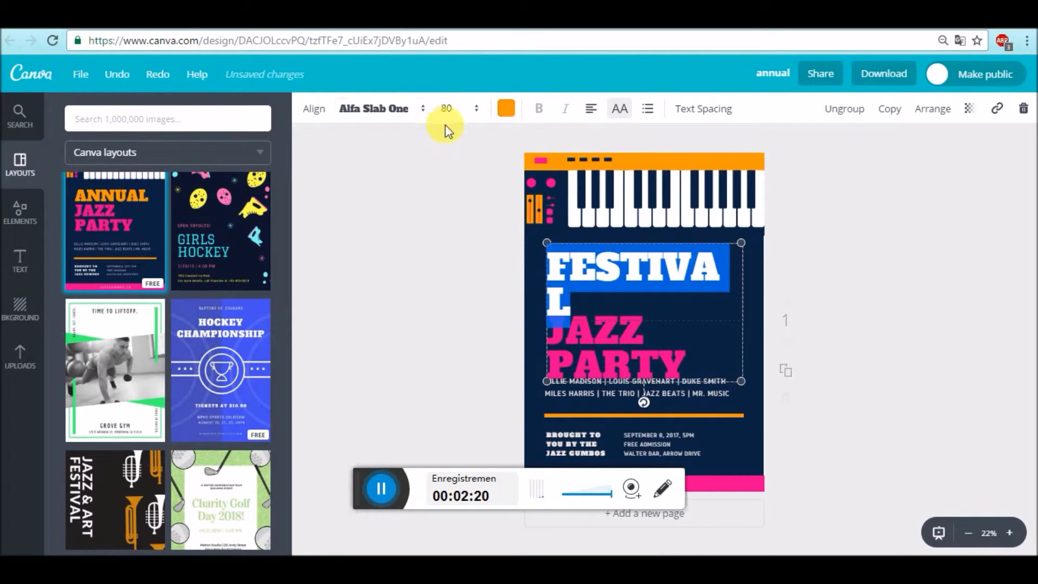
left_click(482, 107)
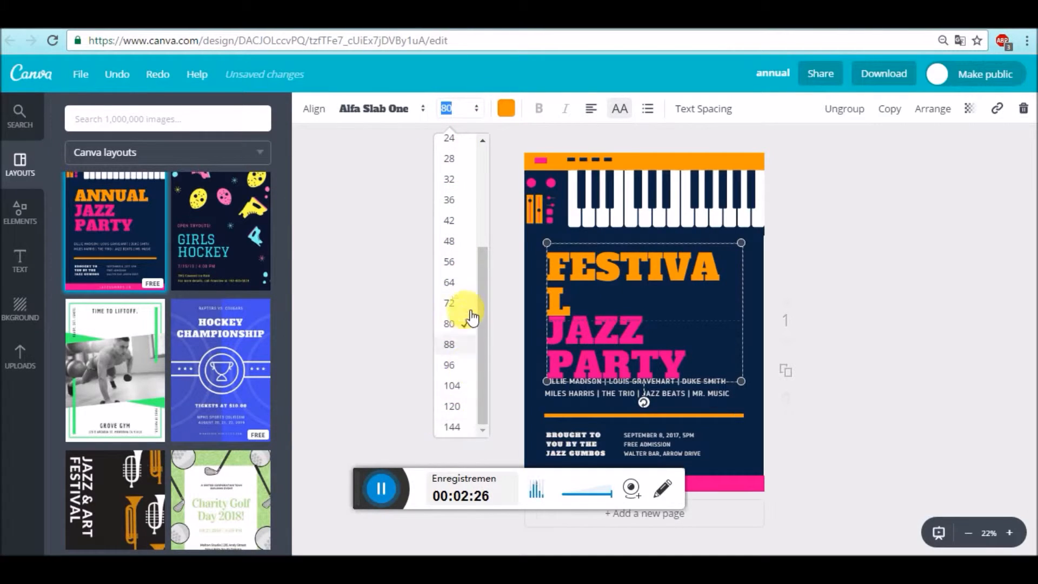
left_click(453, 282)
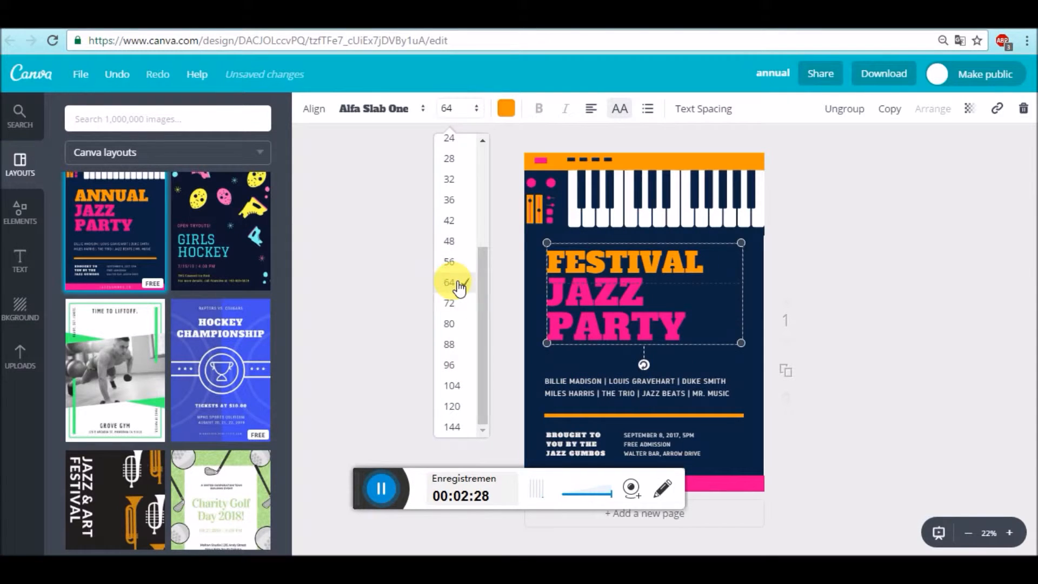
- Replace the pink title text "JAZZ PARTY" with "DE MUSIQUE"
double_click(595, 321)
key("BackSpace")
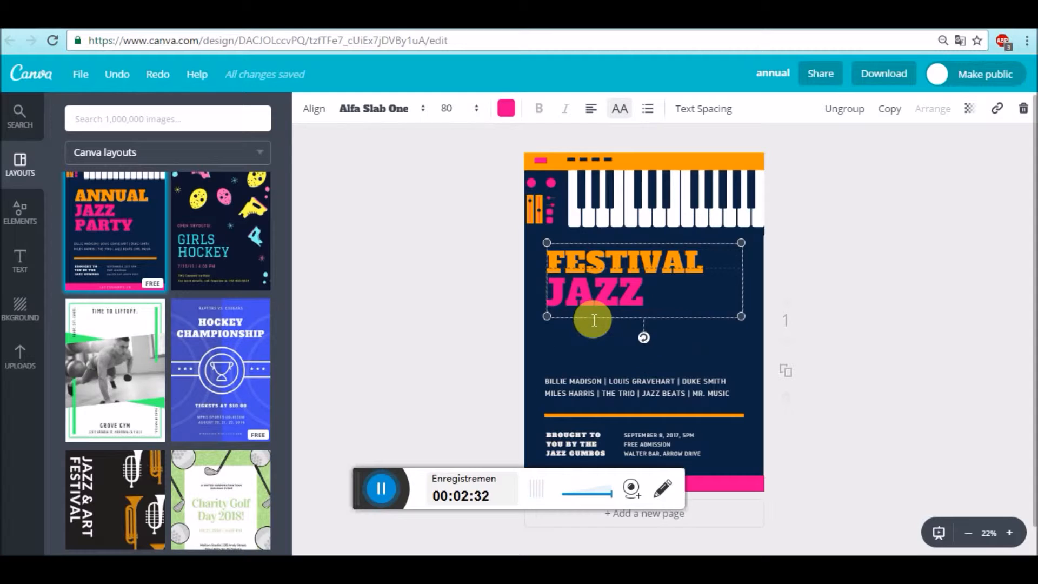
key("BackSpace")
key("BackSpace")
key("BackSpace")
type("DE")
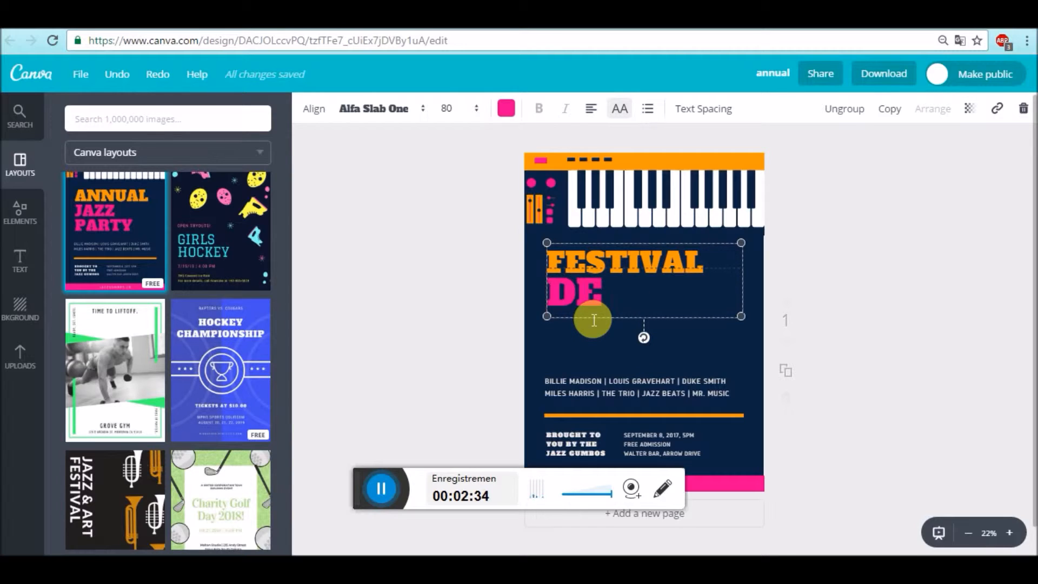
type(" MUSIQUE")
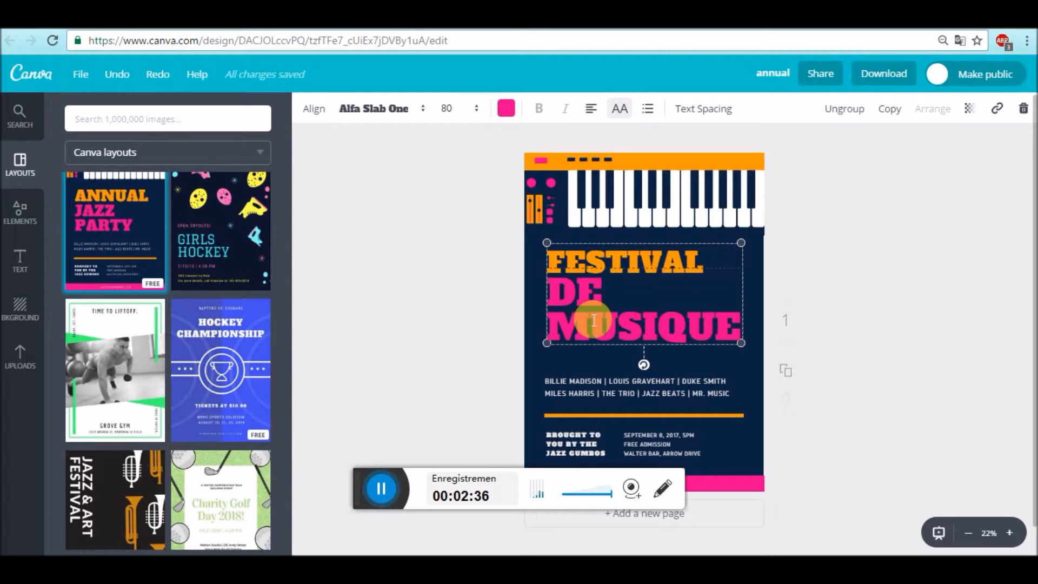
- Set the font size of the pink "DE MUSIQUE" text to 64
triple_click(604, 326)
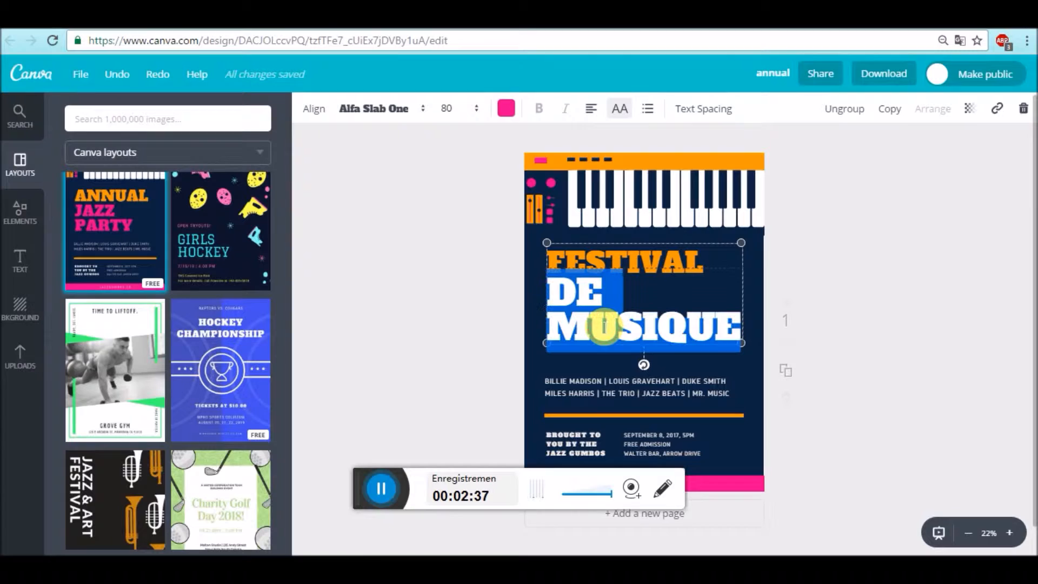
left_click(475, 109)
left_click(466, 290)
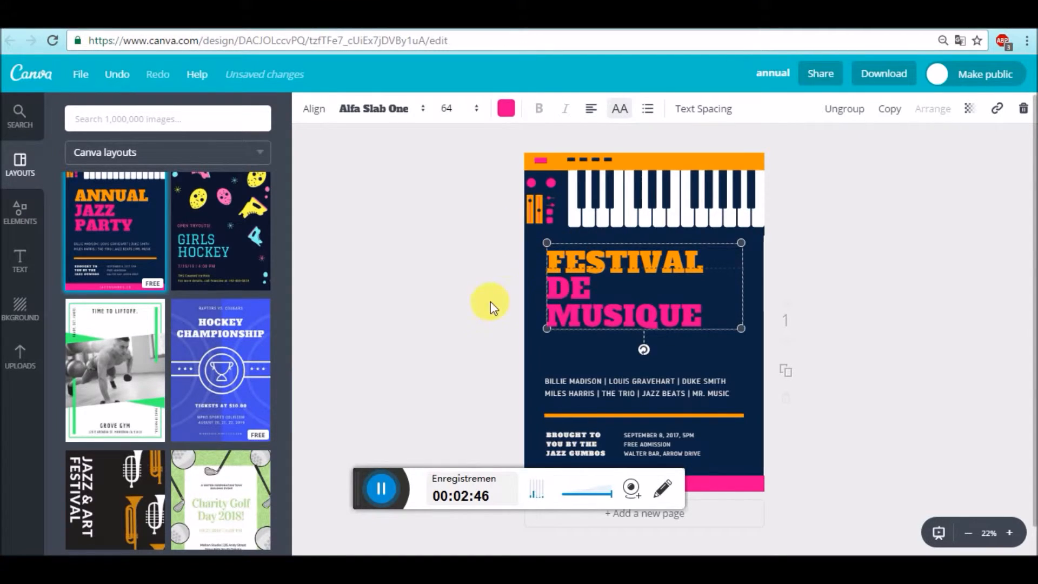
- Place the free "Medieval" text design below the poster title and delete it again
left_click(33, 220)
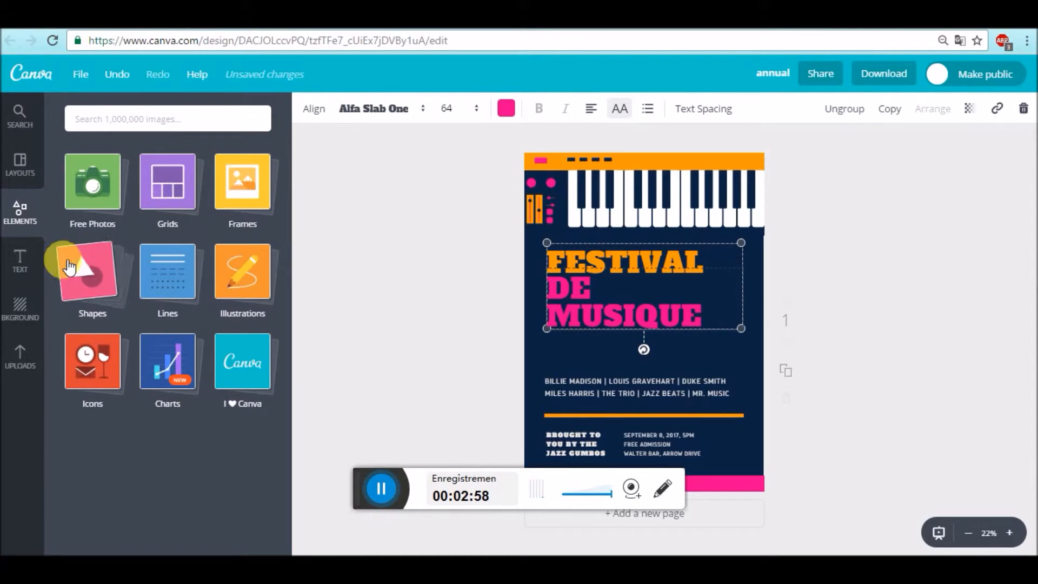
left_click(33, 264)
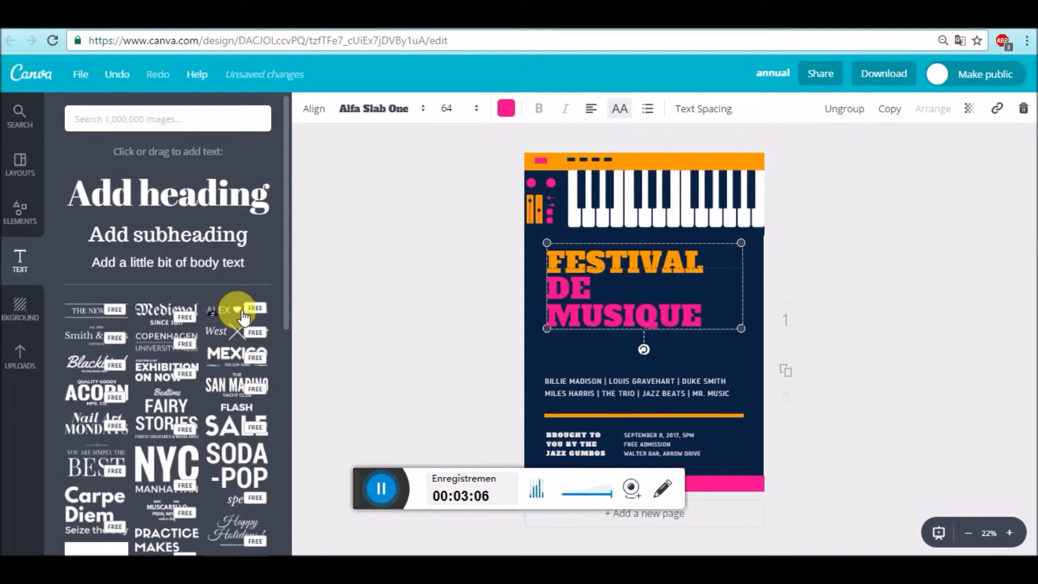
left_click_drag(199, 312, 600, 334)
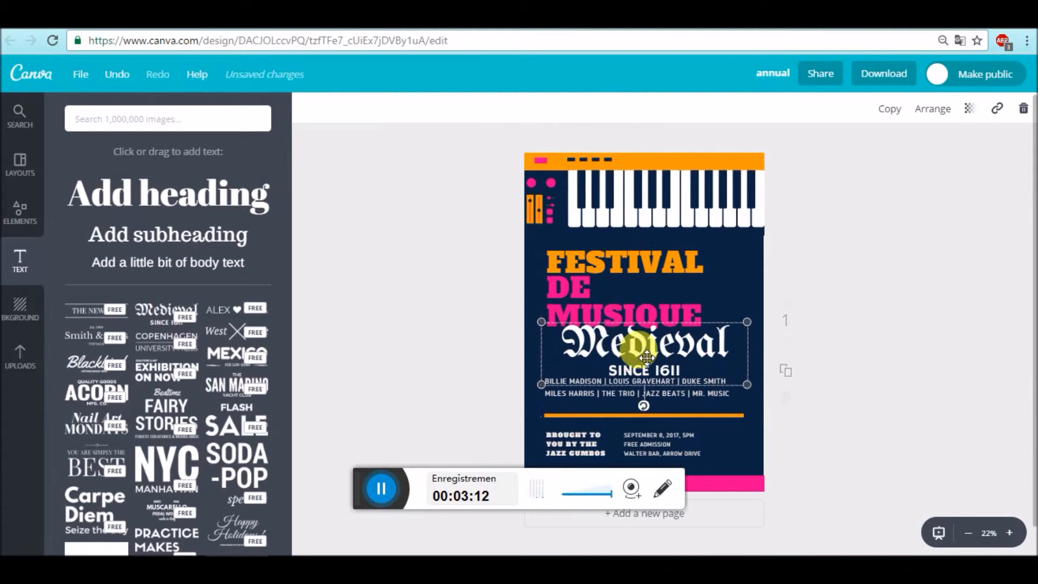
key("Delete")
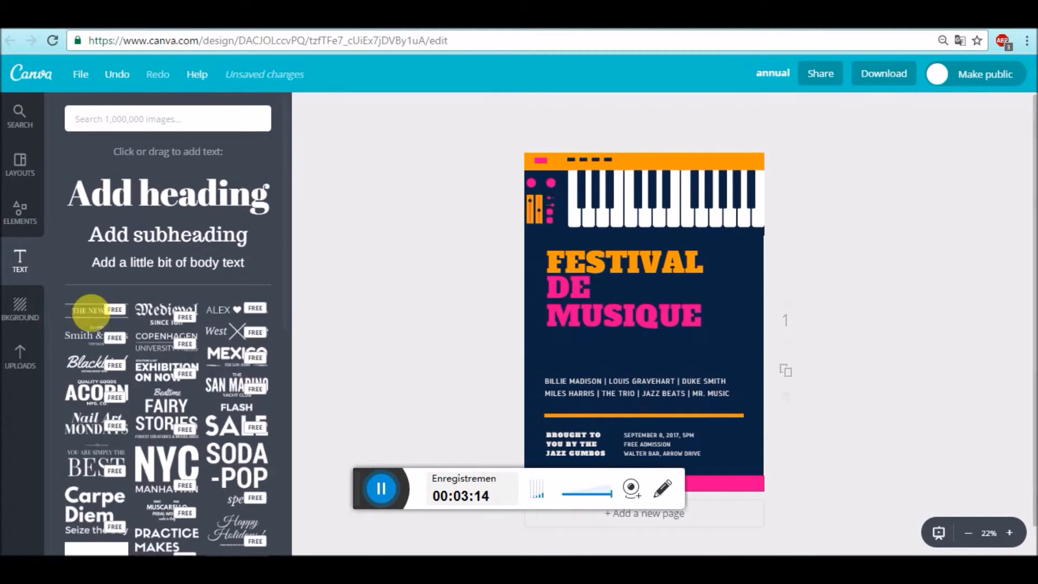
- Try several background colours on the poster, including orange and pink, and settle on purple from the default palette
left_click(20, 315)
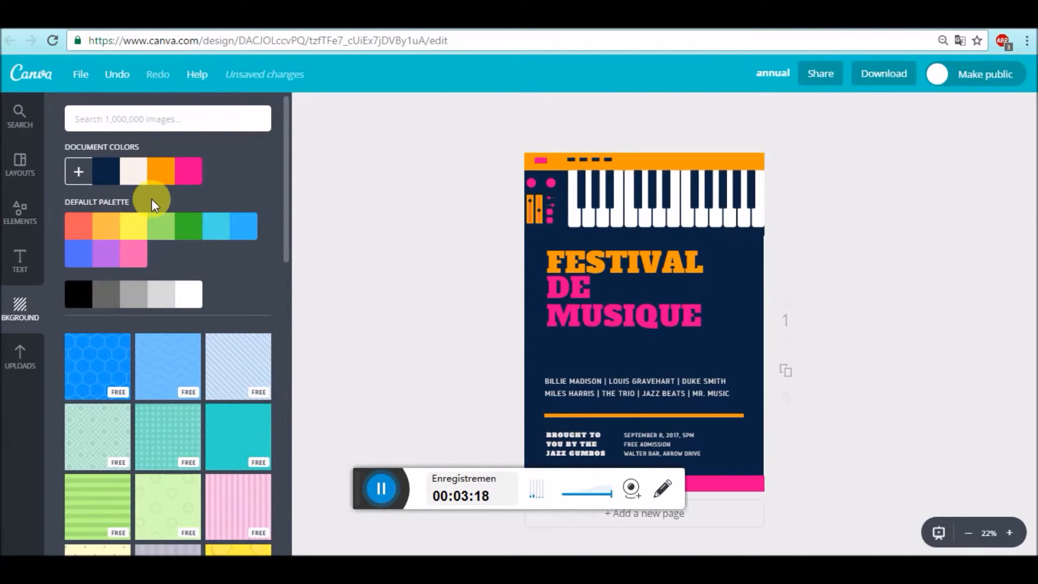
left_click(165, 179)
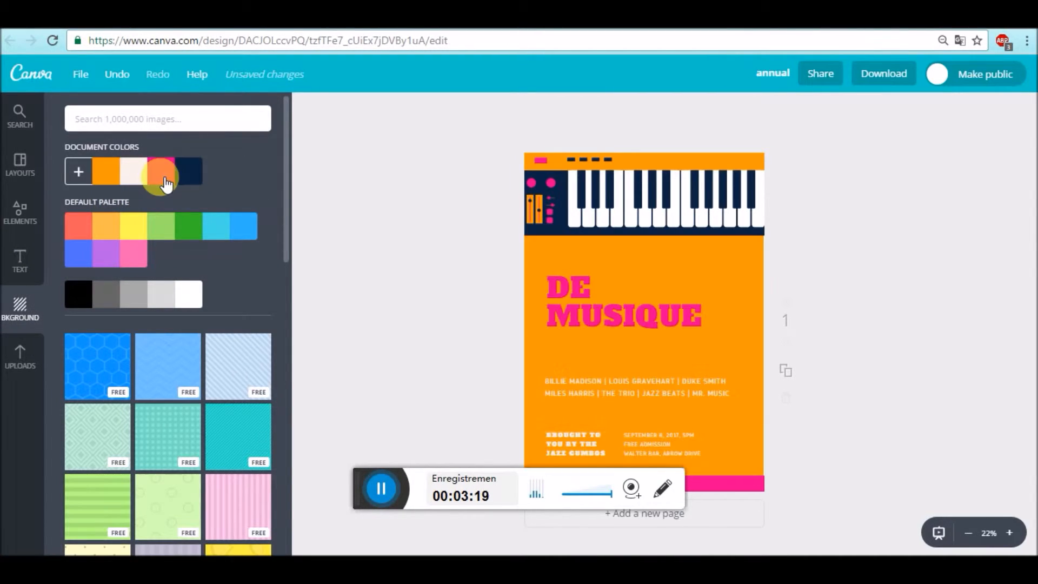
left_click(138, 226)
left_click(172, 232)
left_click(133, 253)
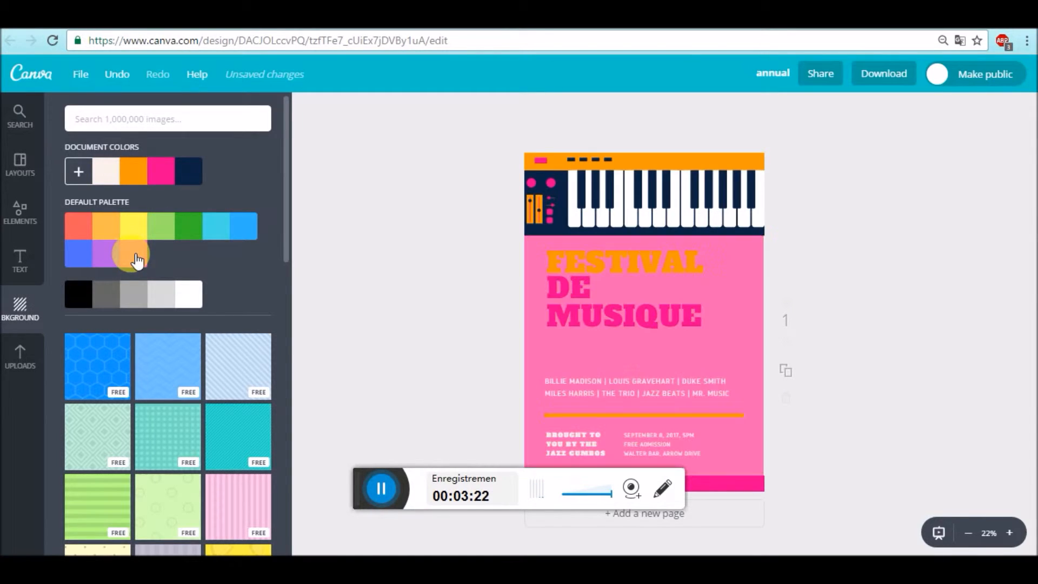
left_click(106, 253)
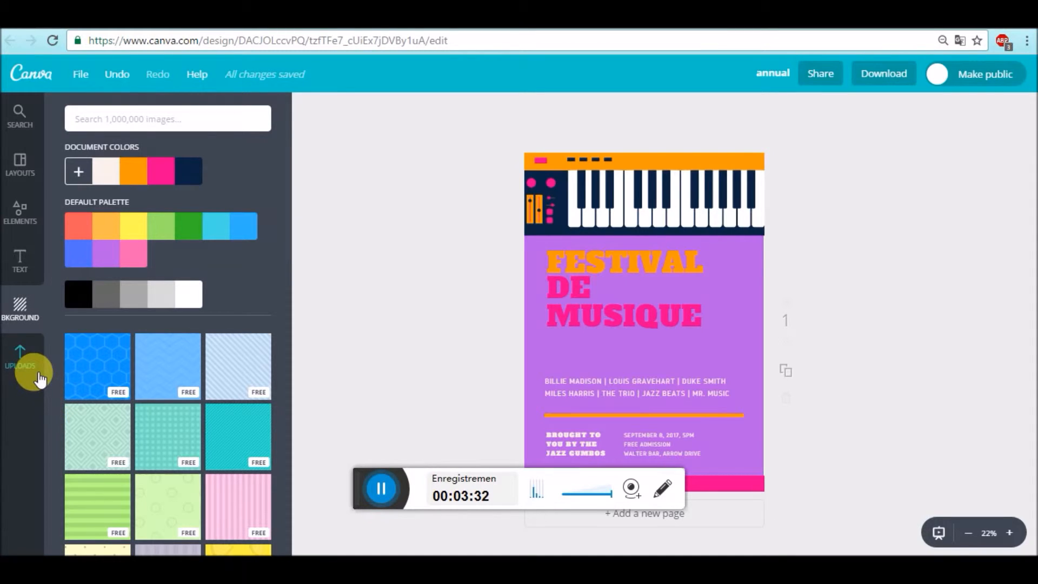
- Add the uploaded "Christmas Tour" logo to the poster and position it over the title just below the piano keys
left_click(31, 369)
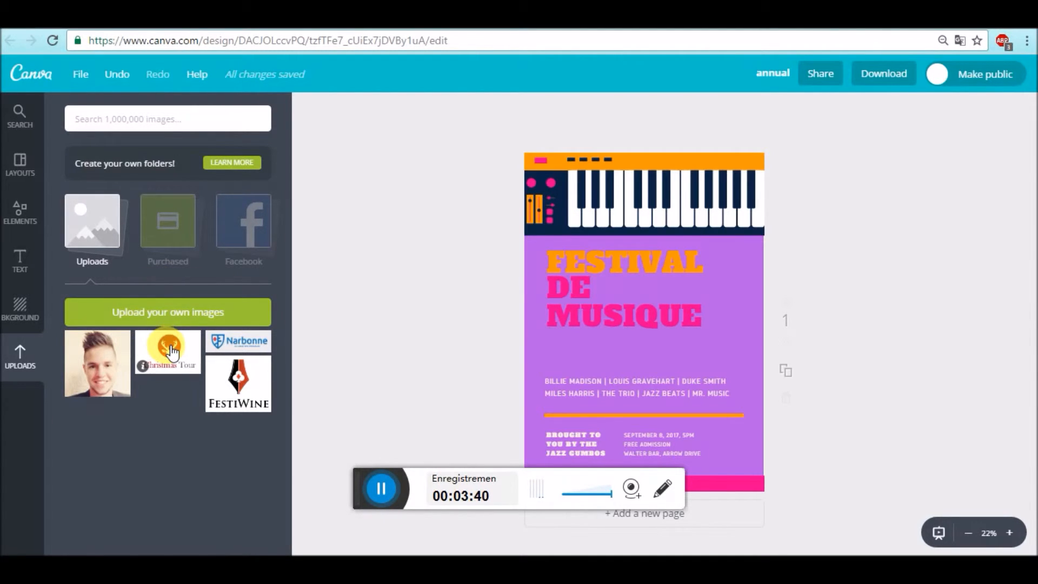
left_click_drag(162, 348, 696, 264)
left_click_drag(635, 318, 629, 271)
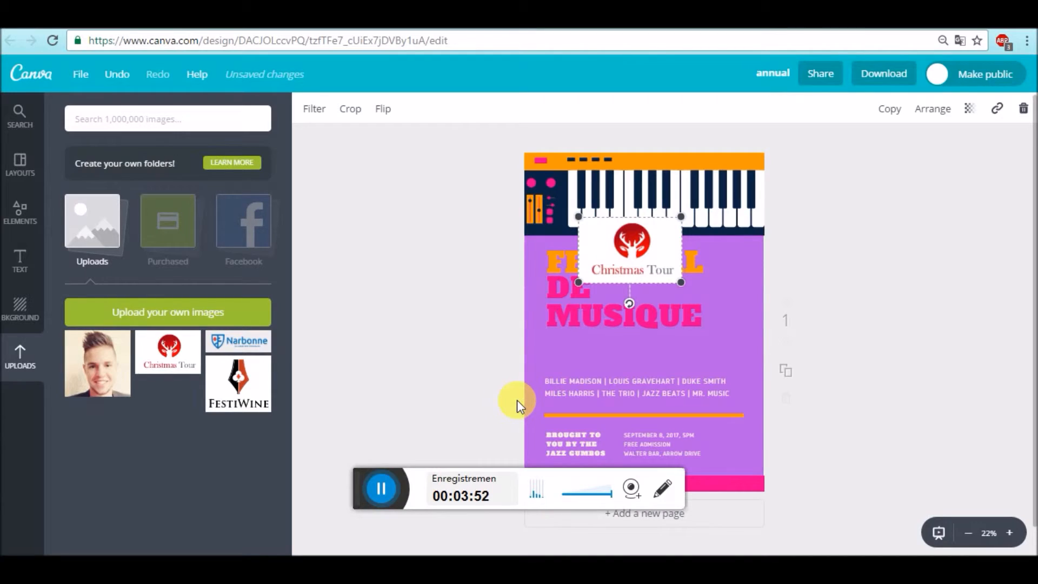
left_click(392, 489)
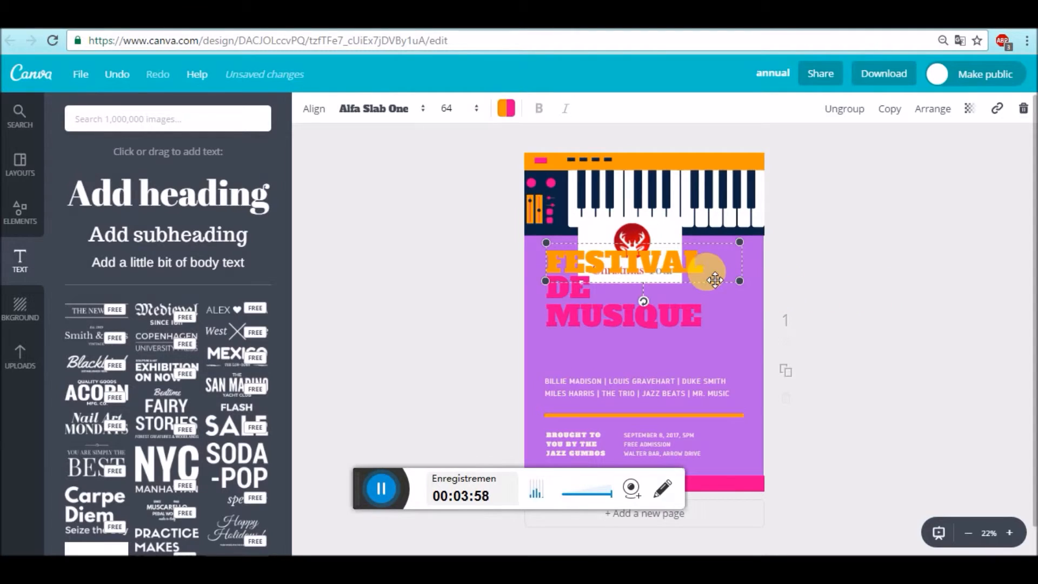
- Duplicate the "FESTIVAL DE MUSIQUE" title group and place the copy directly below the original, over the artist names
left_click(625, 267)
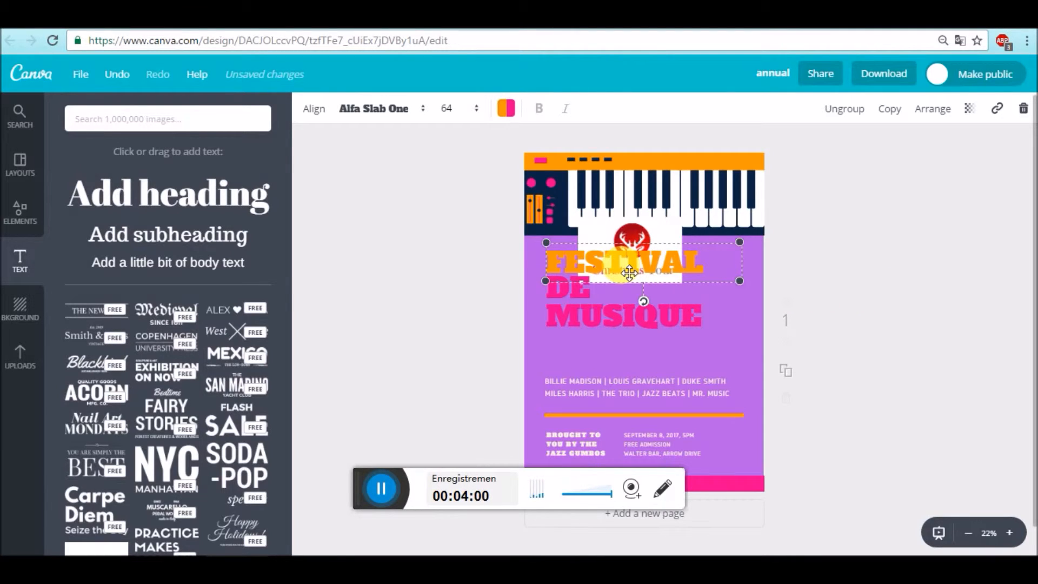
left_click(895, 112)
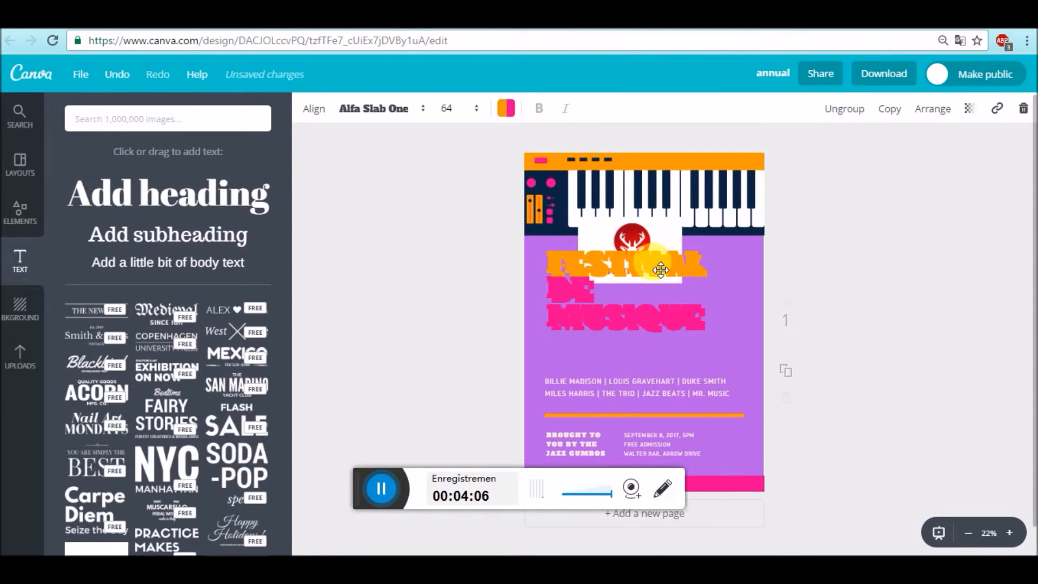
left_click_drag(657, 250, 657, 360)
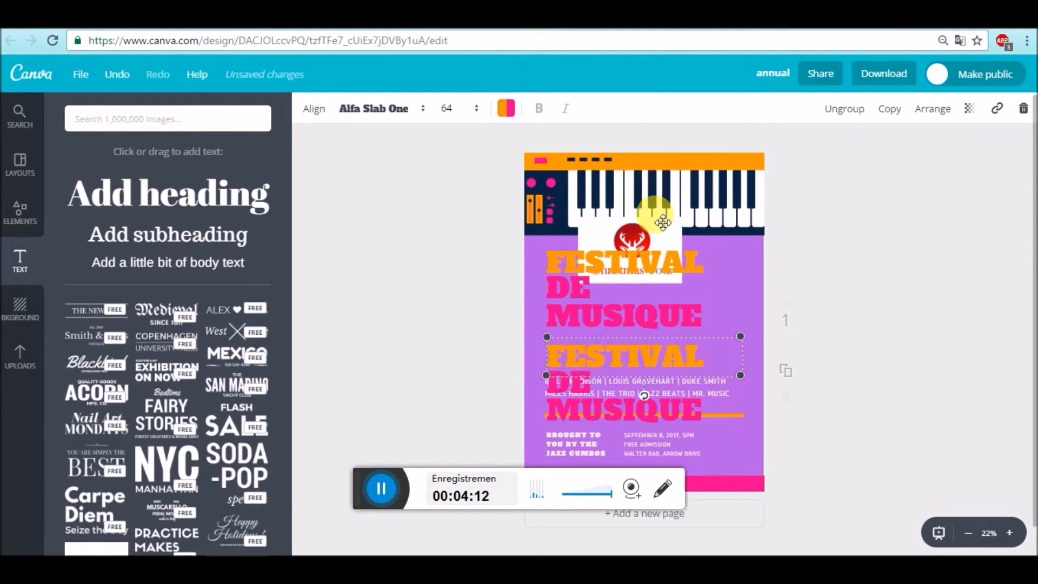
left_click(392, 495)
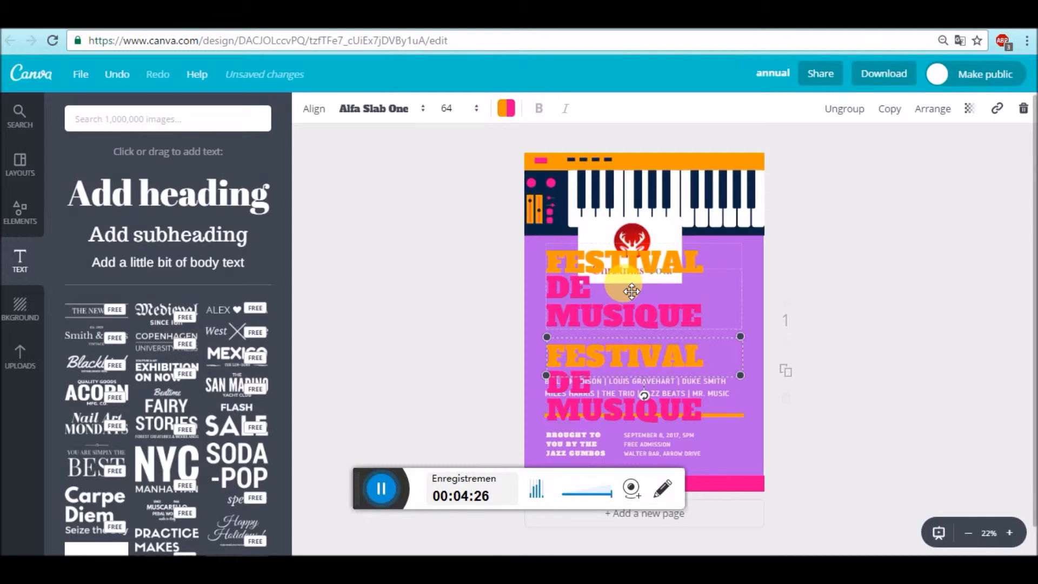
- Set the transparency of the original pink "DE MUSIQUE" text to 84
left_click(632, 291)
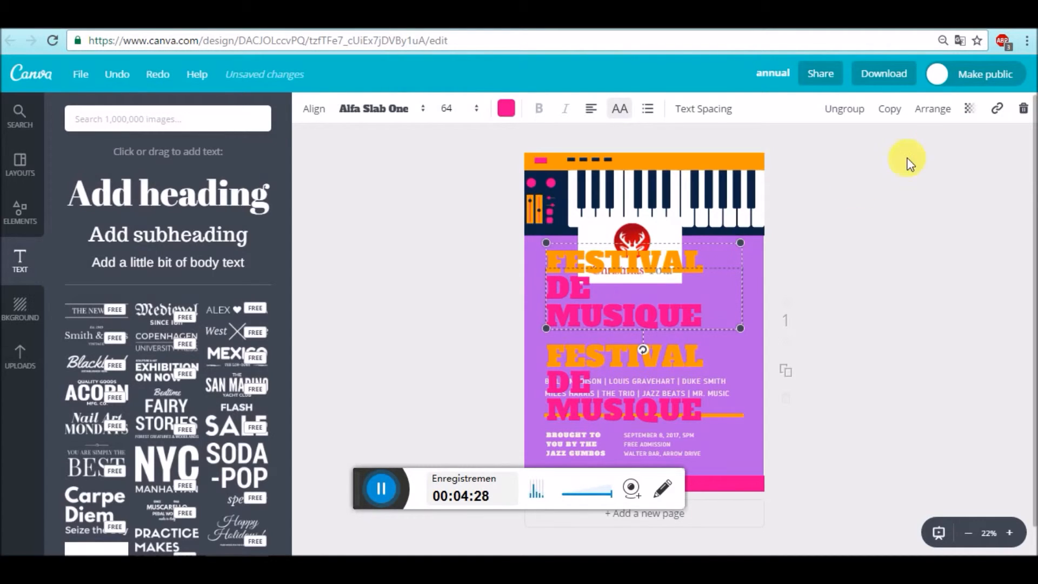
left_click(975, 109)
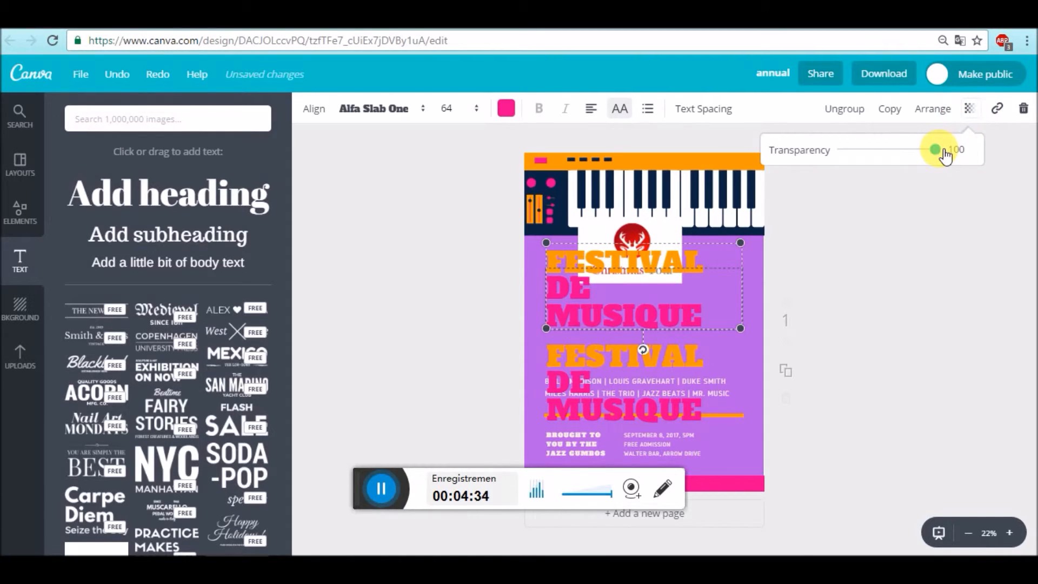
mouse_move(943, 152)
left_mouse_down()
mouse_move(820, 161)
mouse_move(933, 156)
left_mouse_up()
left_click(381, 488)
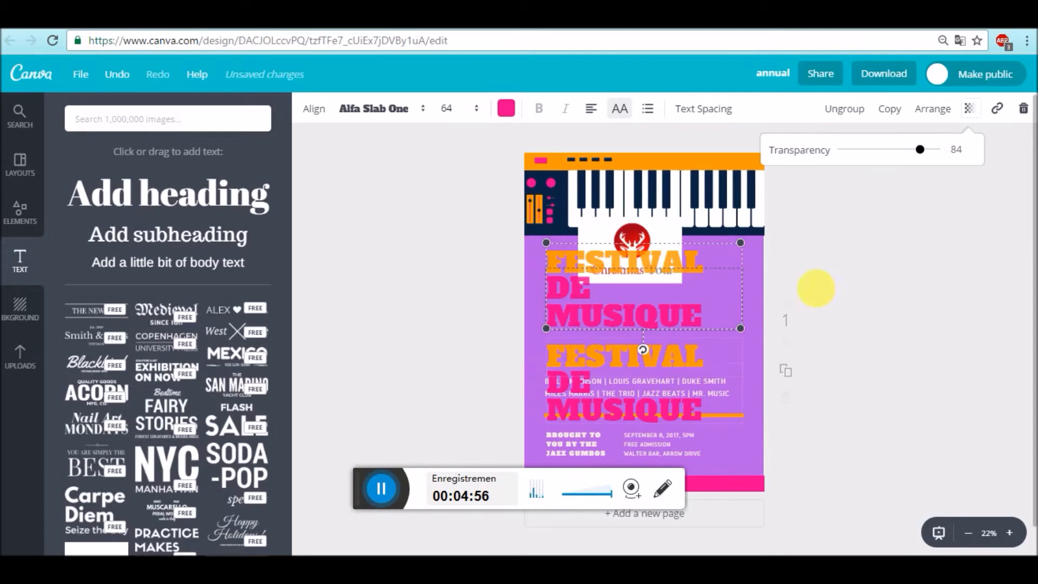
- Download the finished poster as a PNG file
left_click(886, 79)
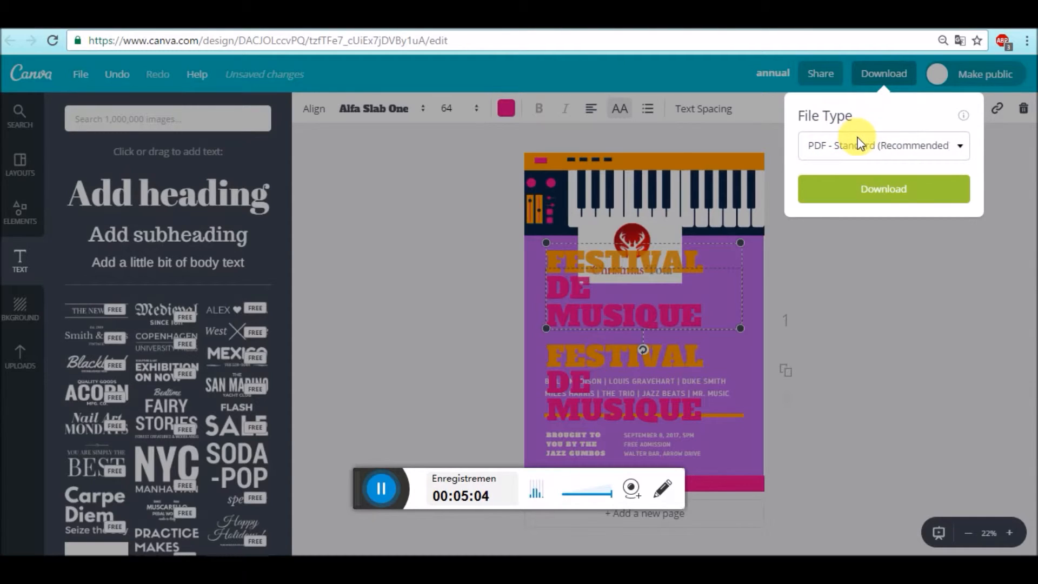
left_click(962, 146)
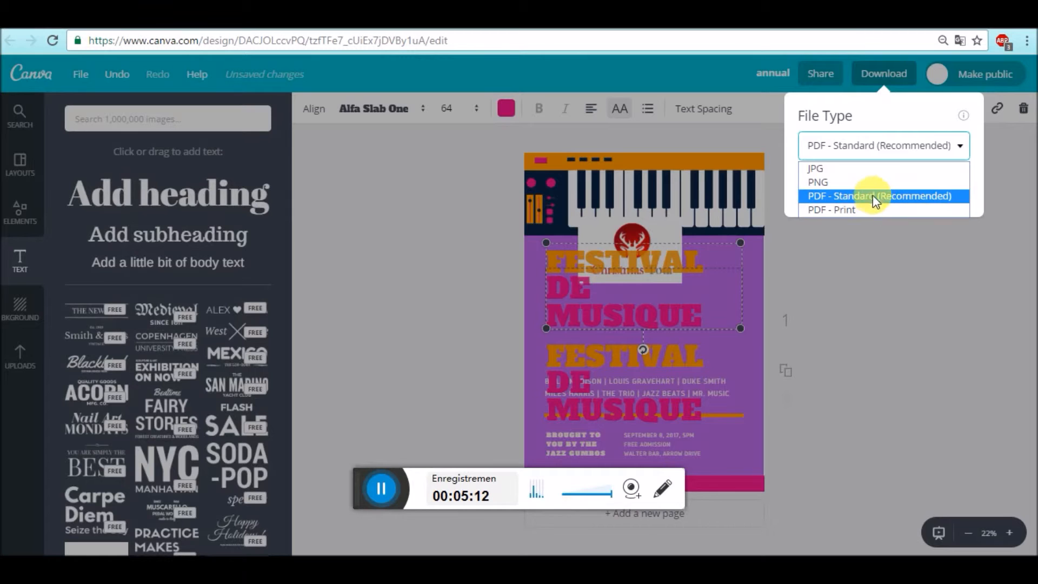
left_click(375, 493)
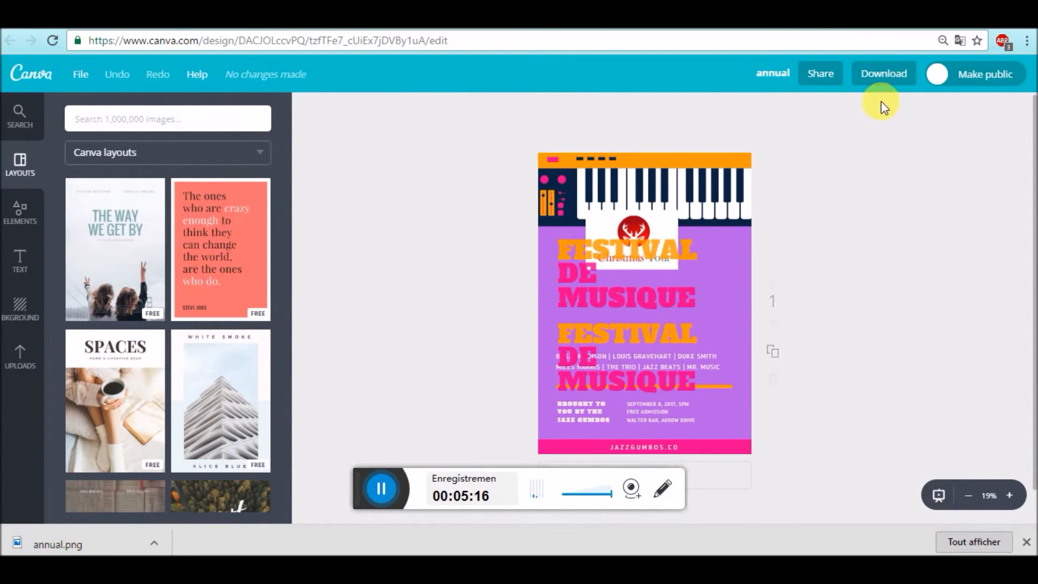
left_click(884, 83)
left_click(954, 145)
left_click(857, 183)
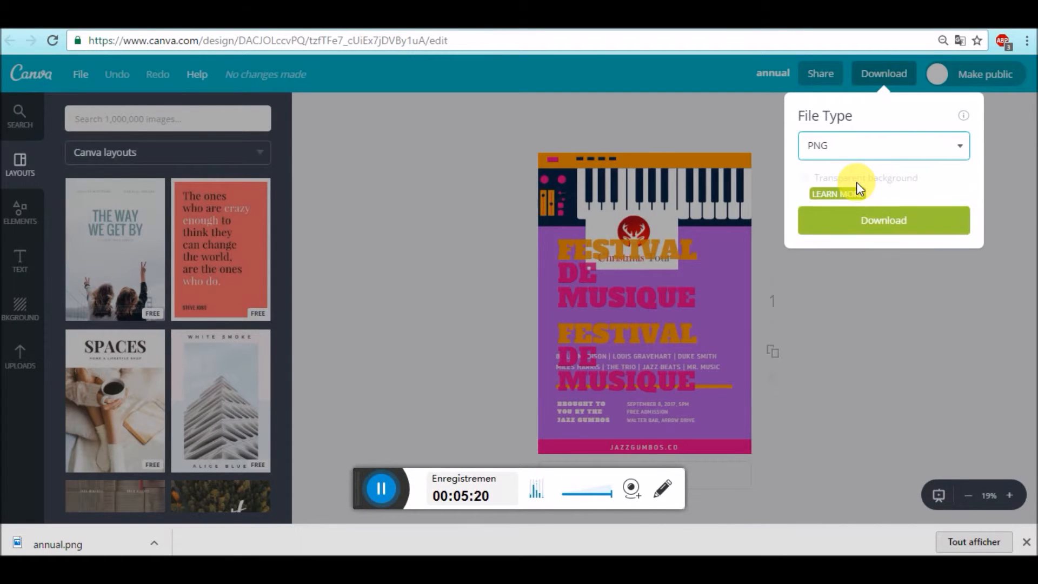
left_click(887, 232)
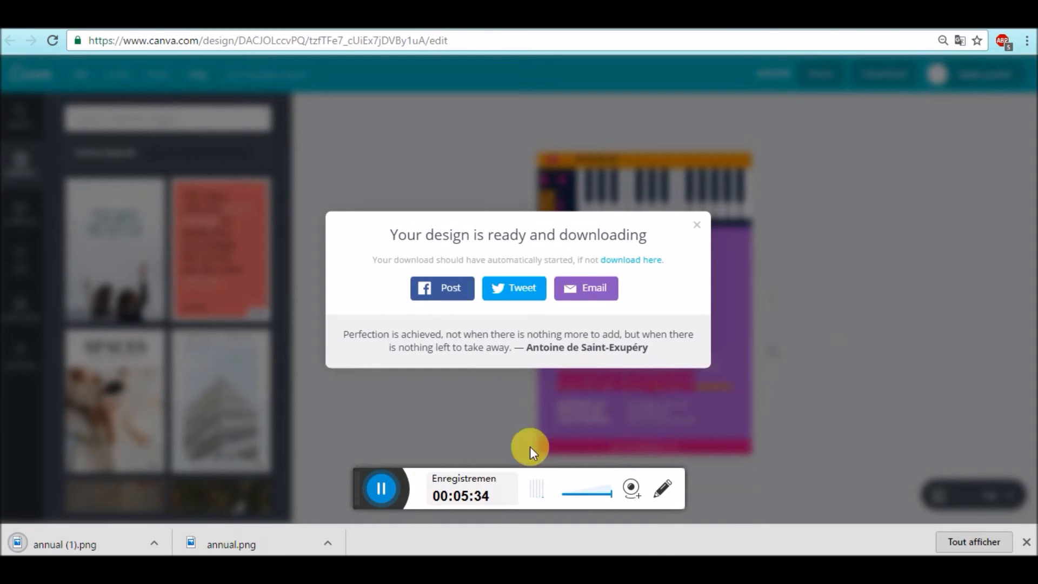
- Switch to Word and insert the downloaded "annual" poster image from the Téléchargements folder into the blank document
left_click(381, 488)
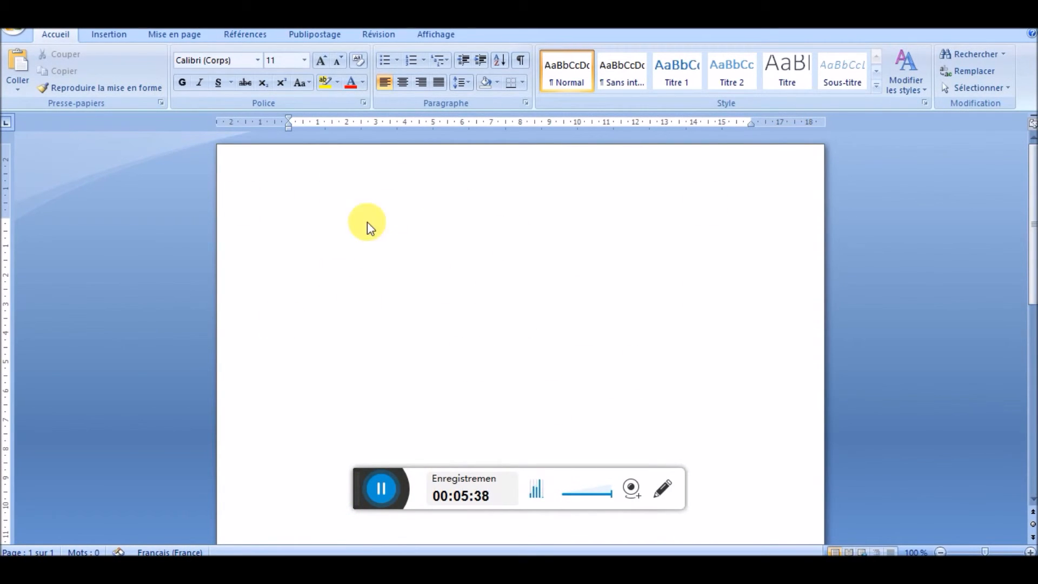
left_click(107, 38)
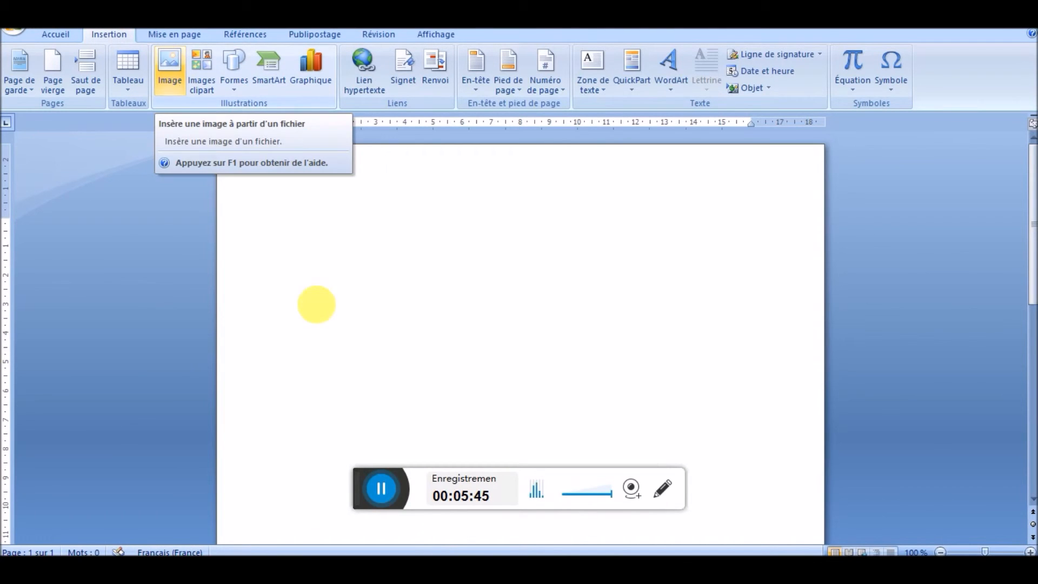
left_click(386, 489)
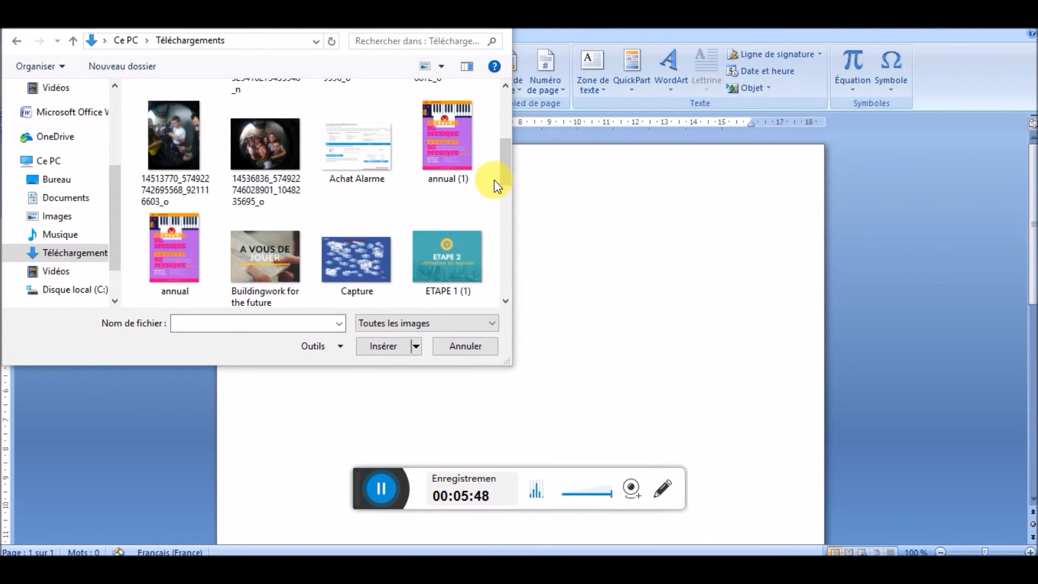
left_click(186, 258)
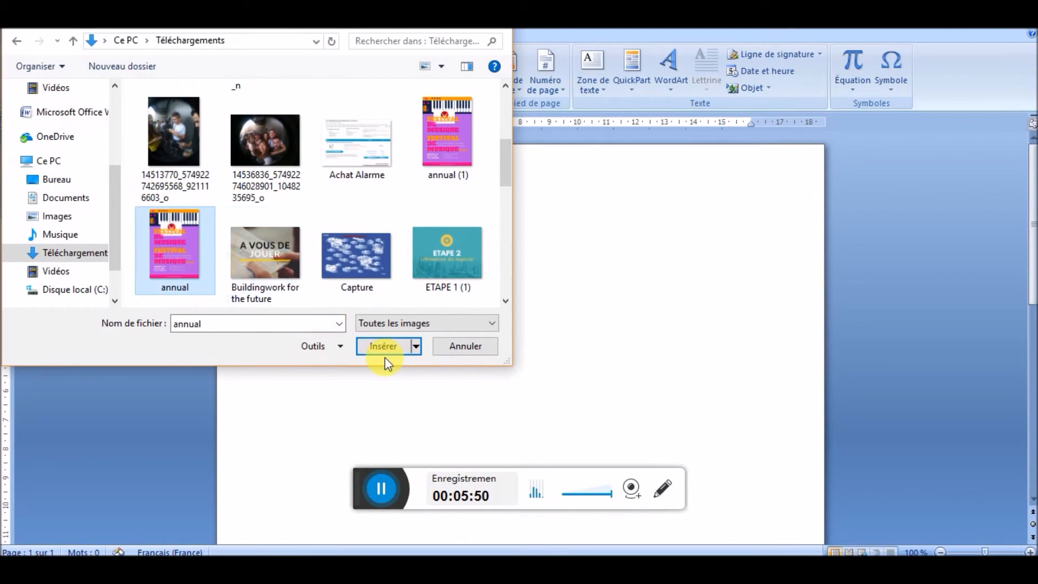
left_click(389, 348)
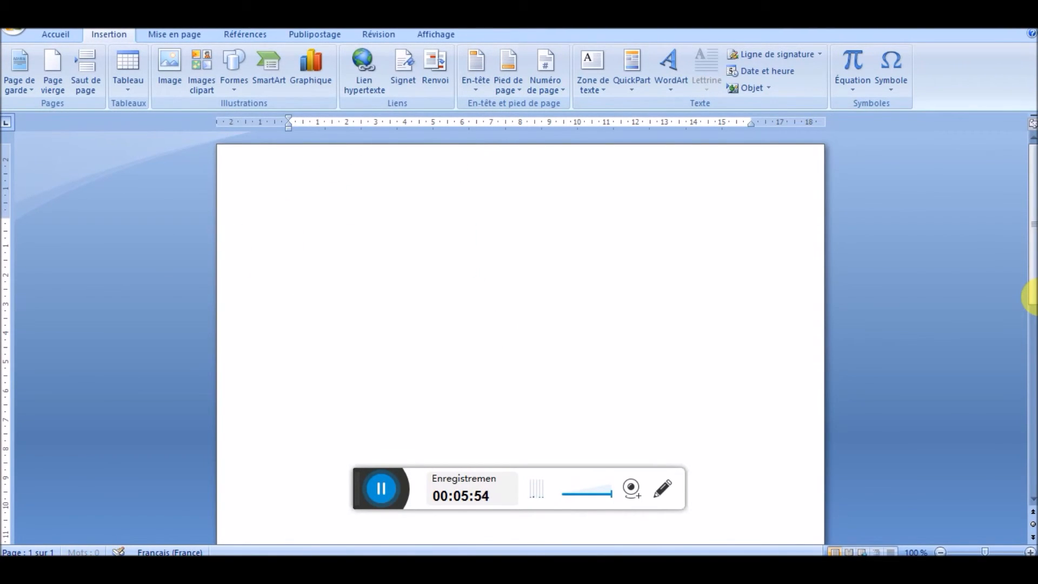
mouse_move(1029, 268)
left_mouse_down()
mouse_move(1030, 426)
mouse_move(1032, 270)
left_mouse_up()
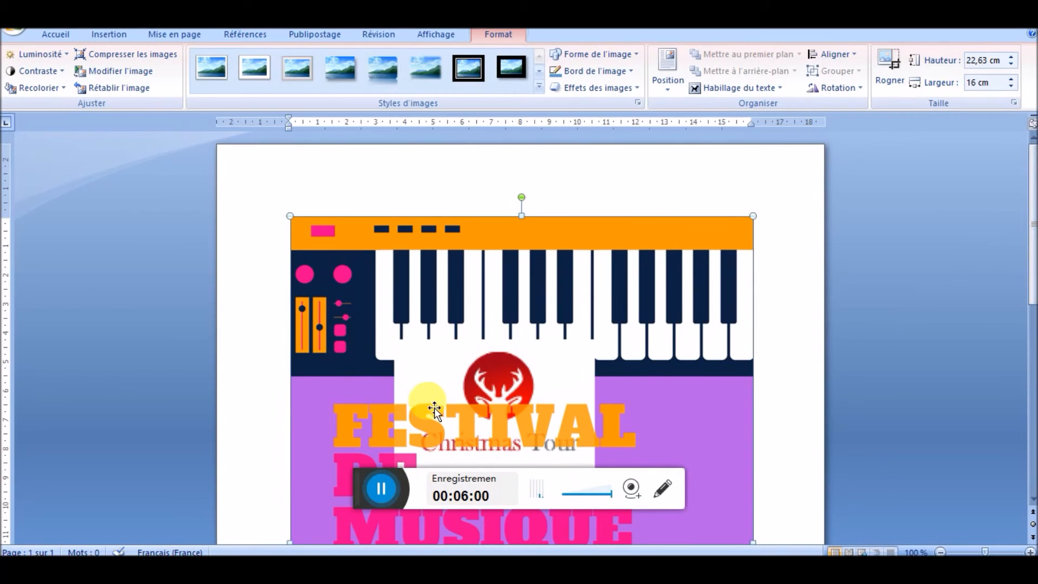
- Enlarge the inserted poster image to about 24.3 cm high by 17.2 cm wide and set its text wrapping to Carré
left_click_drag(306, 227, 278, 205)
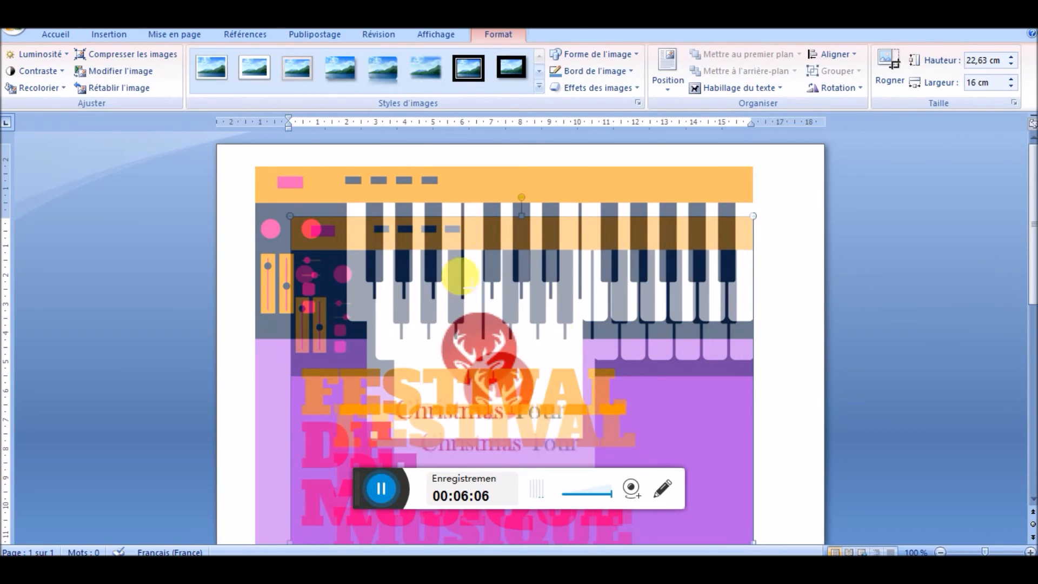
right_click(538, 303)
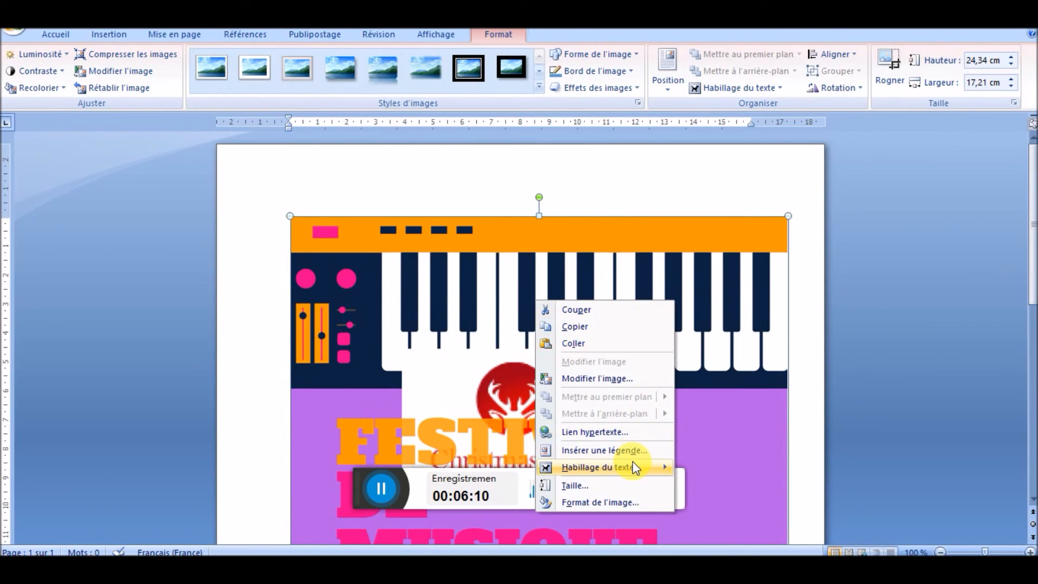
mouse_move(632, 462)
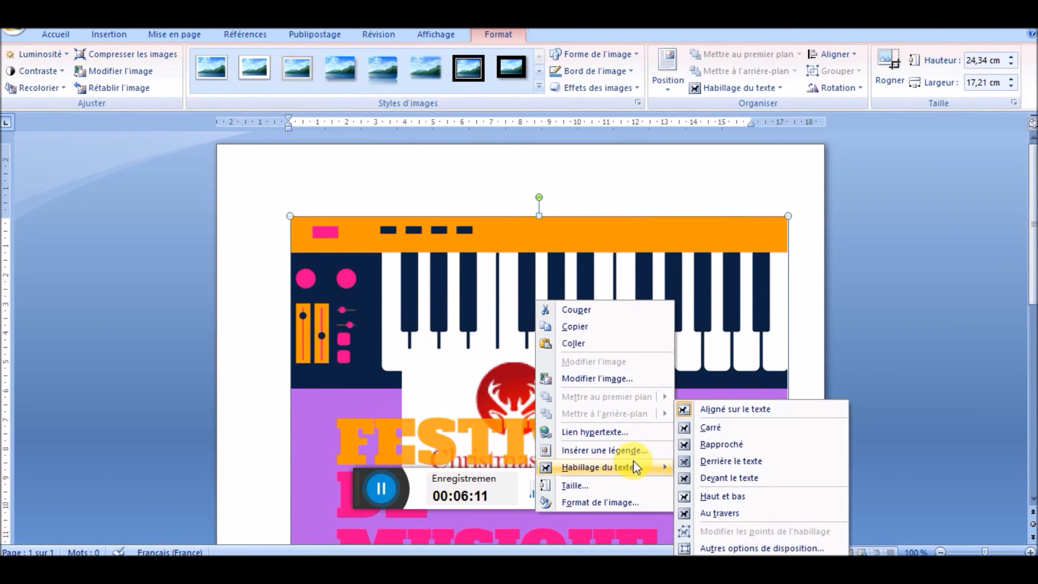
left_click(729, 428)
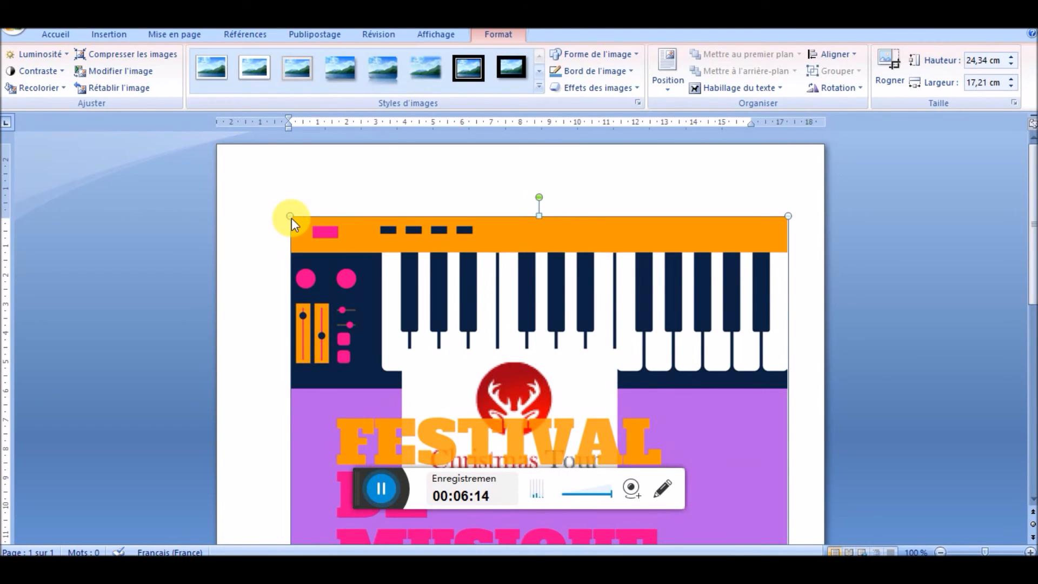
left_click_drag(289, 216, 488, 366)
left_click(500, 378)
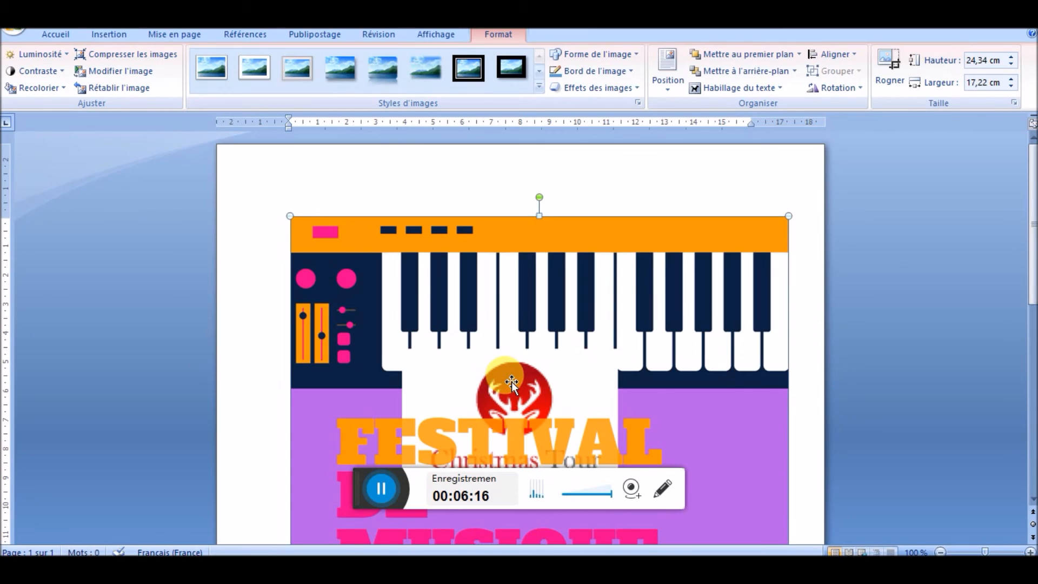